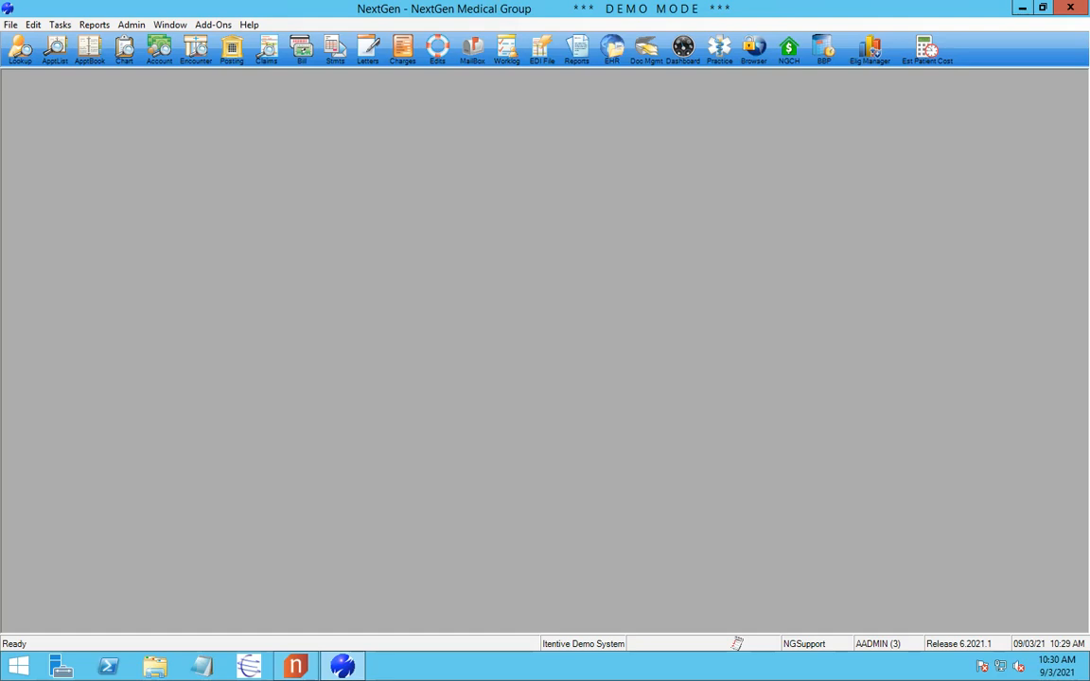
- Open the Unapplied/Deposit Manager and select the Co Pay Clean Up rule set
{"action": "left_click", "coordinate": [201, 26]}
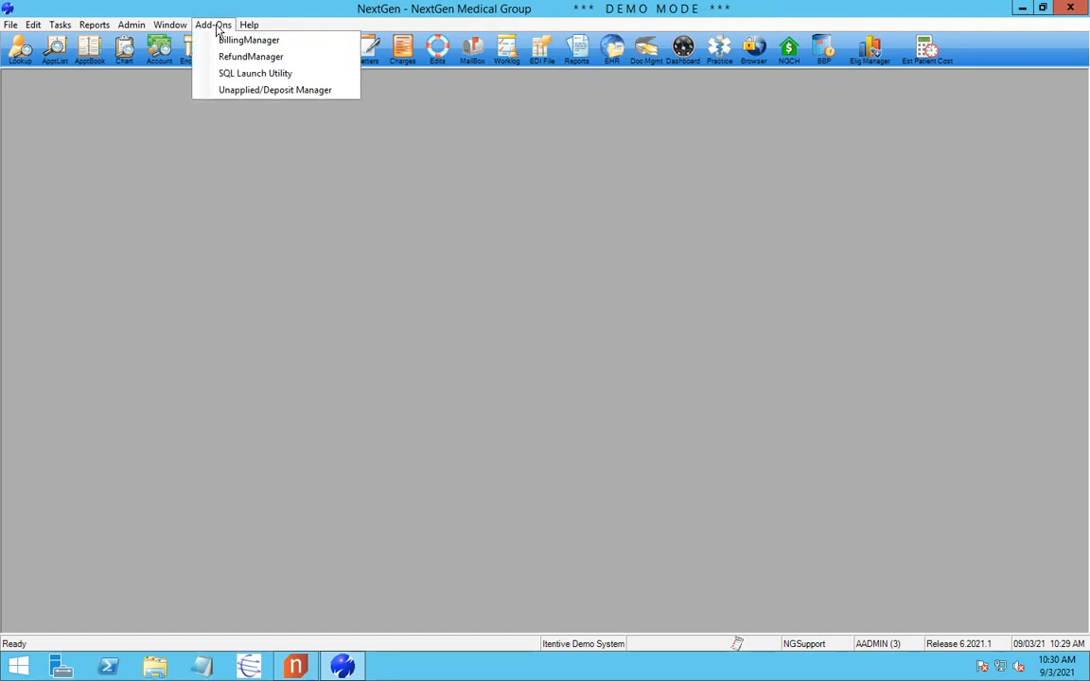
{"action": "left_click", "coordinate": [233, 90]}
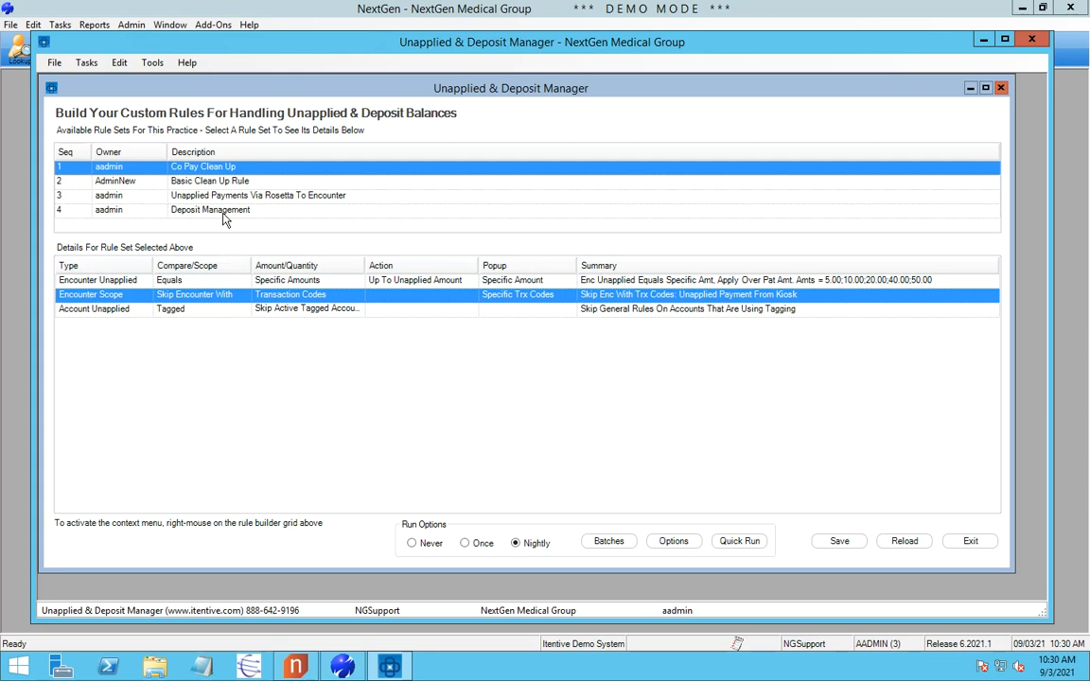
{"action": "left_click", "coordinate": [215, 181]}
{"action": "left_click", "coordinate": [218, 167]}
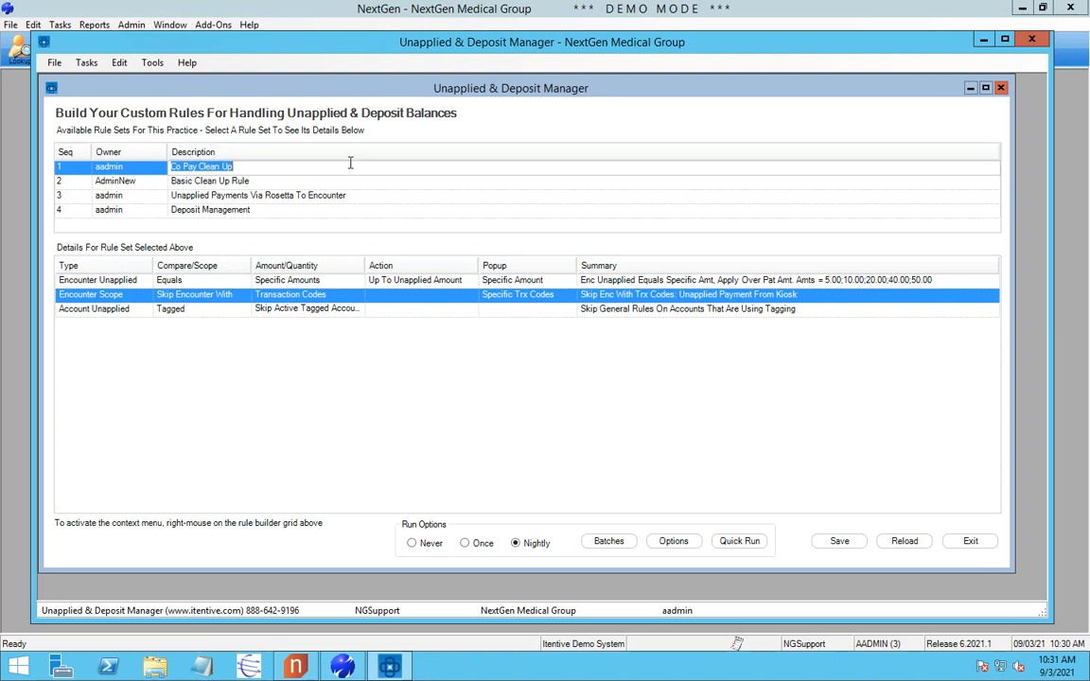
- Examine the Encounter Unapplied rule of Co Pay Clean Up and its available action options
{"action": "left_click", "coordinate": [333, 280]}
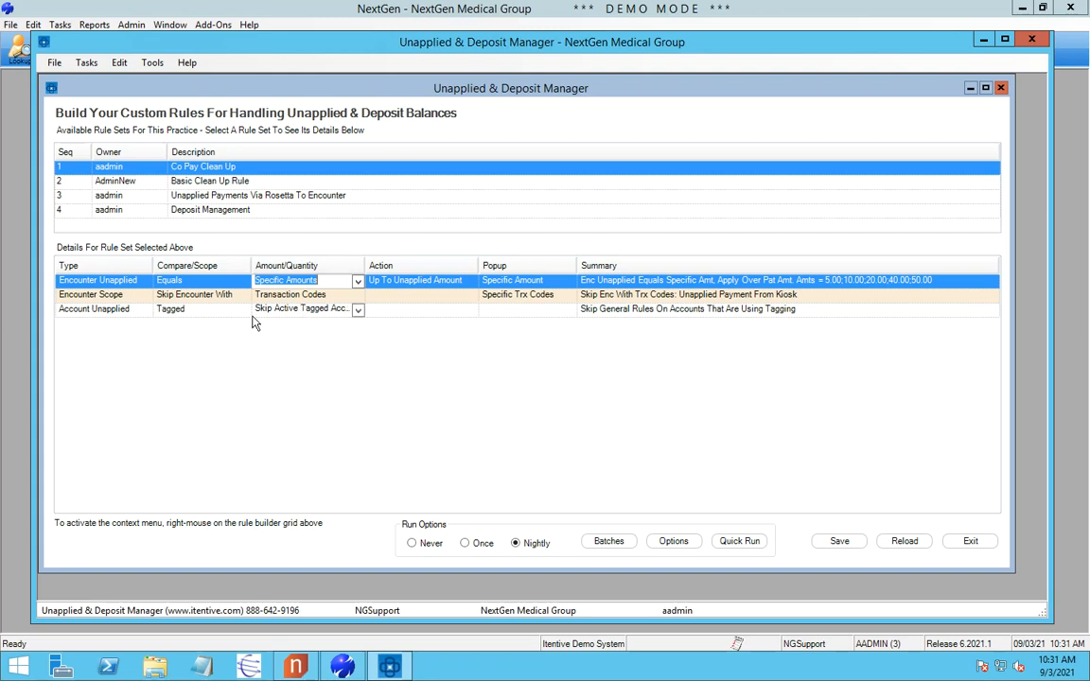
{"action": "left_click", "coordinate": [119, 284]}
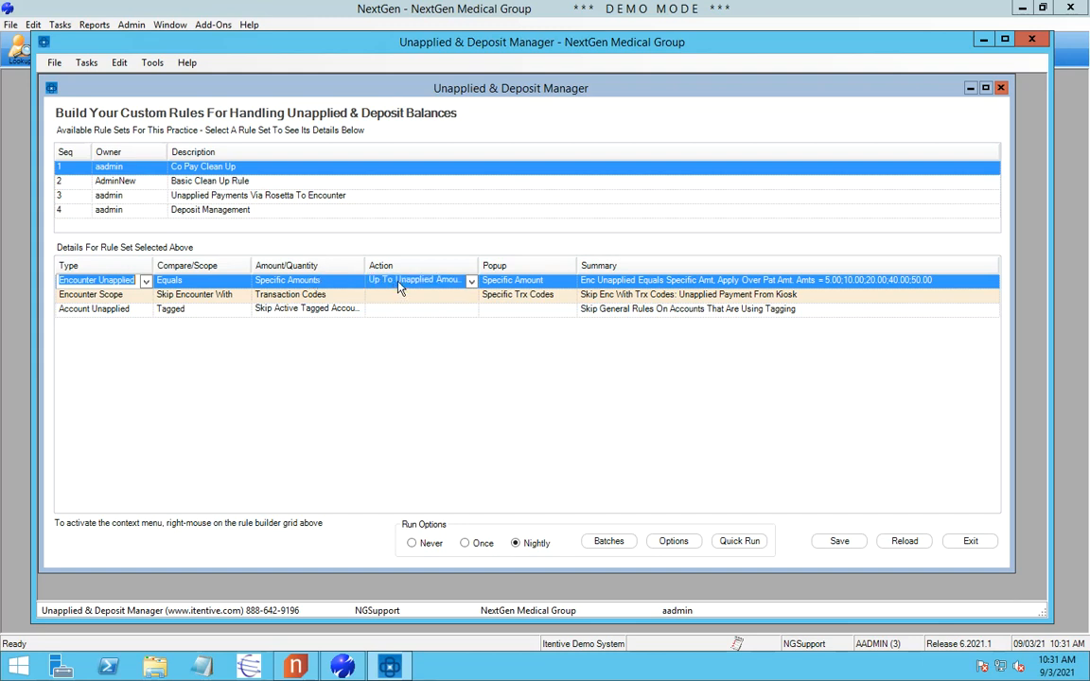
{"action": "left_click", "coordinate": [472, 282]}
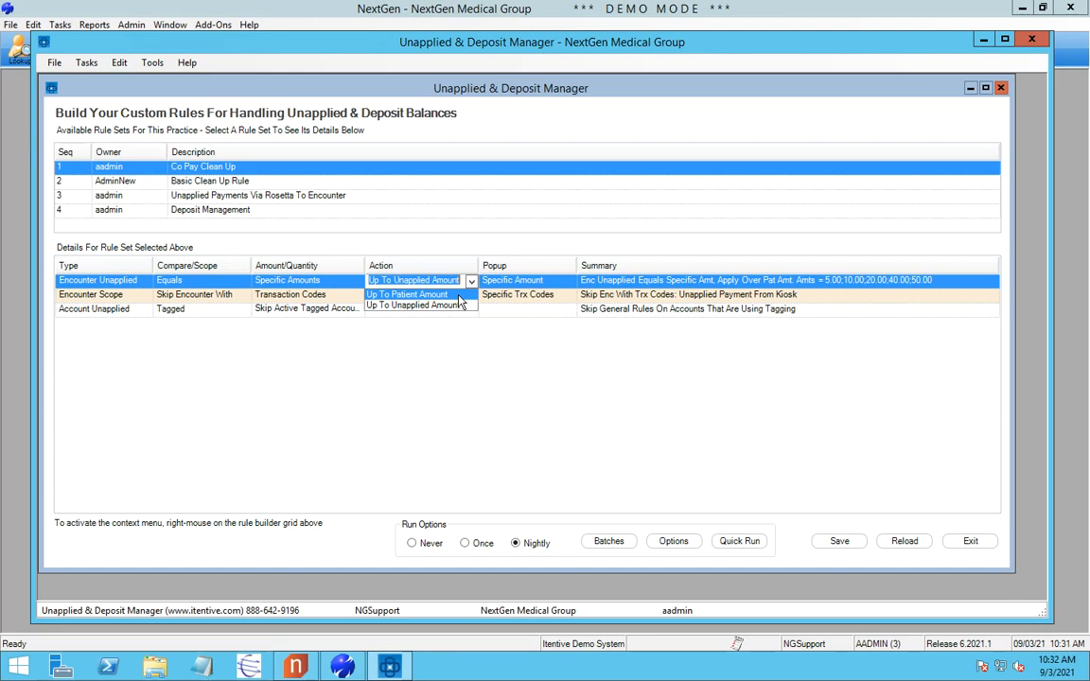
{"action": "left_click", "coordinate": [470, 281]}
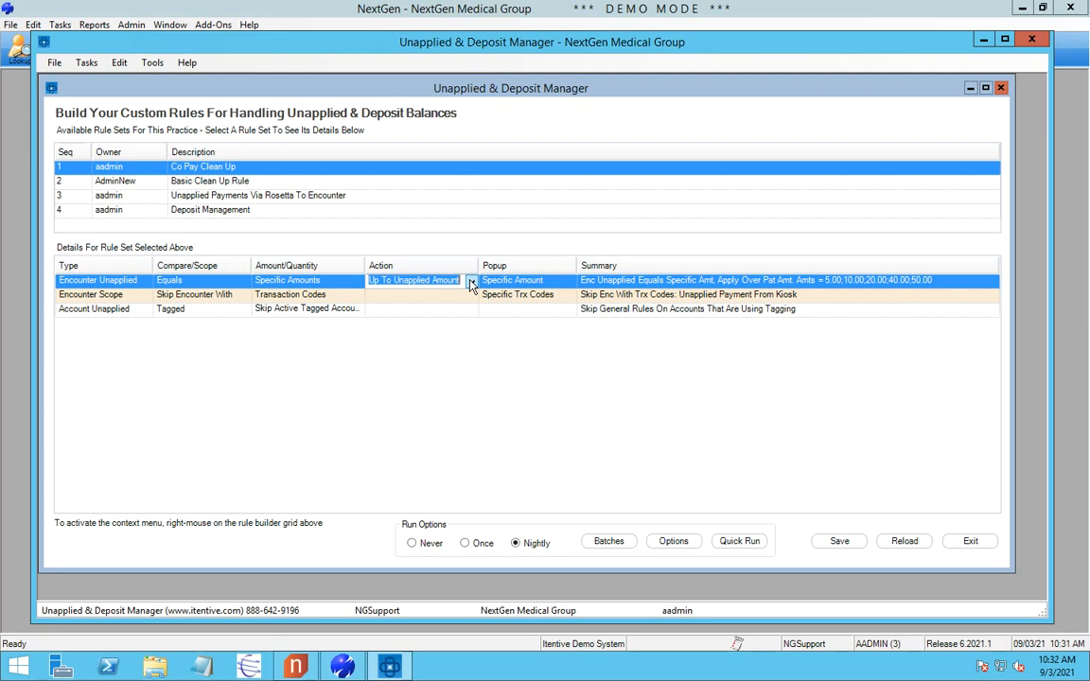
- Review the specific amounts defined for the Encounter Unapplied rule and accept the list
{"action": "left_click", "coordinate": [558, 282]}
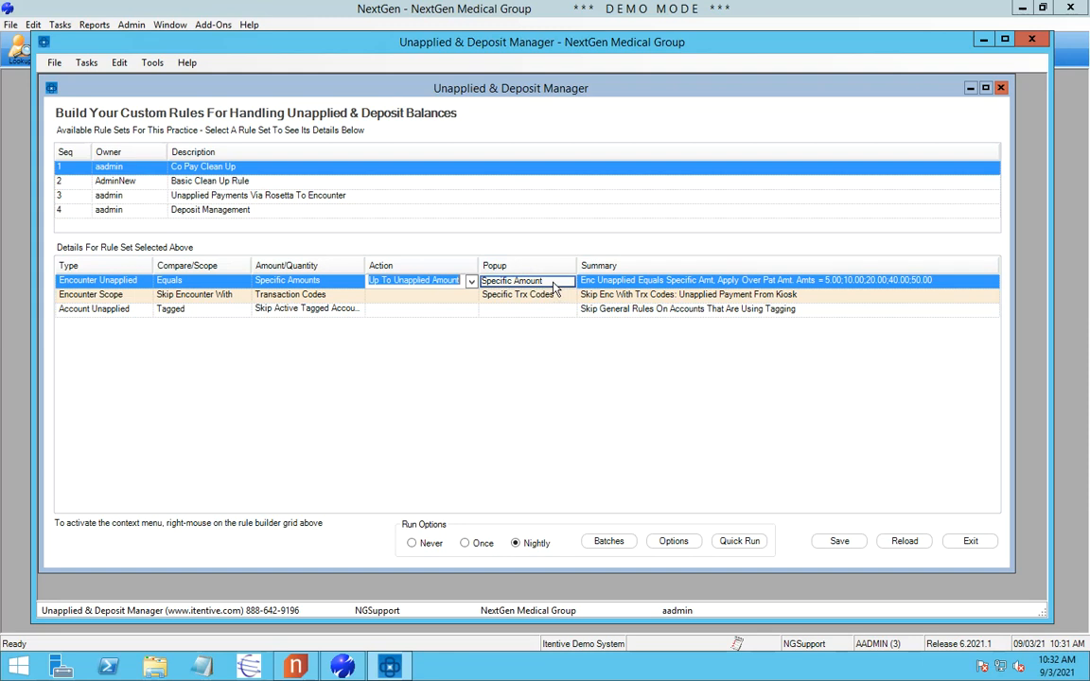
{"action": "left_click", "coordinate": [553, 283]}
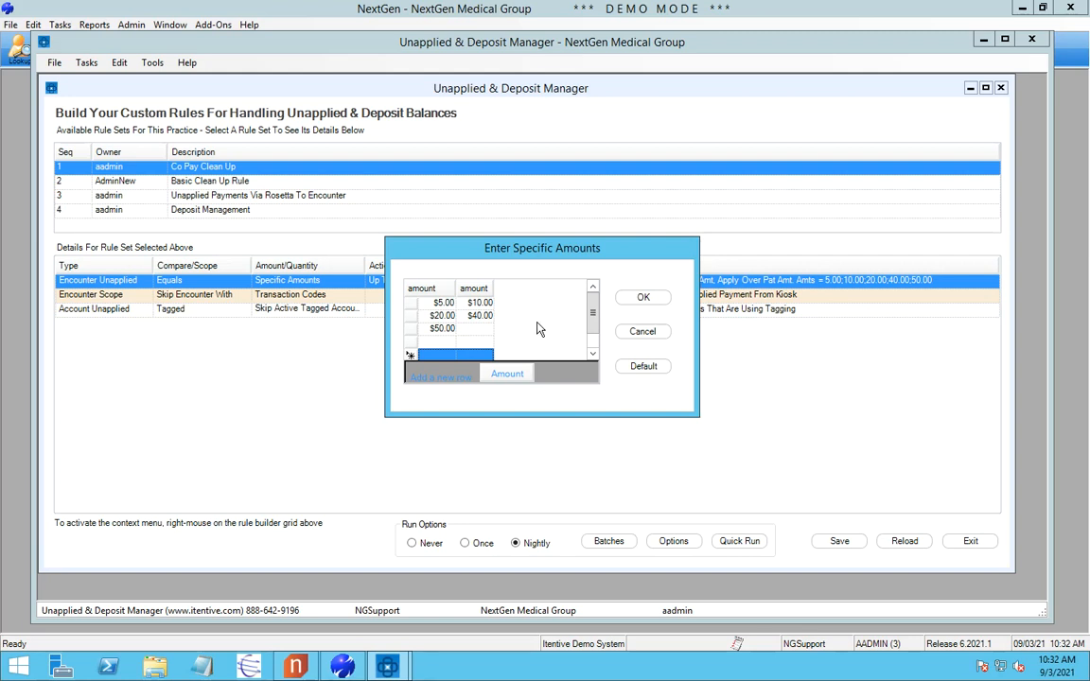
{"action": "left_click", "coordinate": [642, 299]}
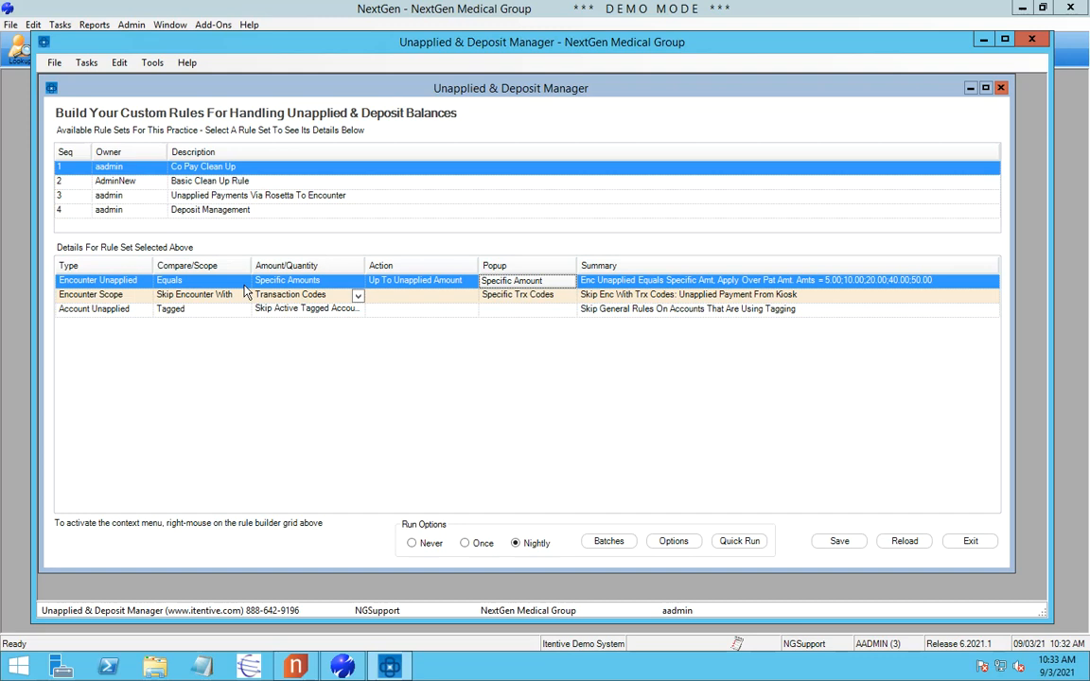
- Review the Encounter Scope and tagged Account Unapplied rules of Co Pay Clean Up, and save the current changes
{"action": "left_click", "coordinate": [135, 295]}
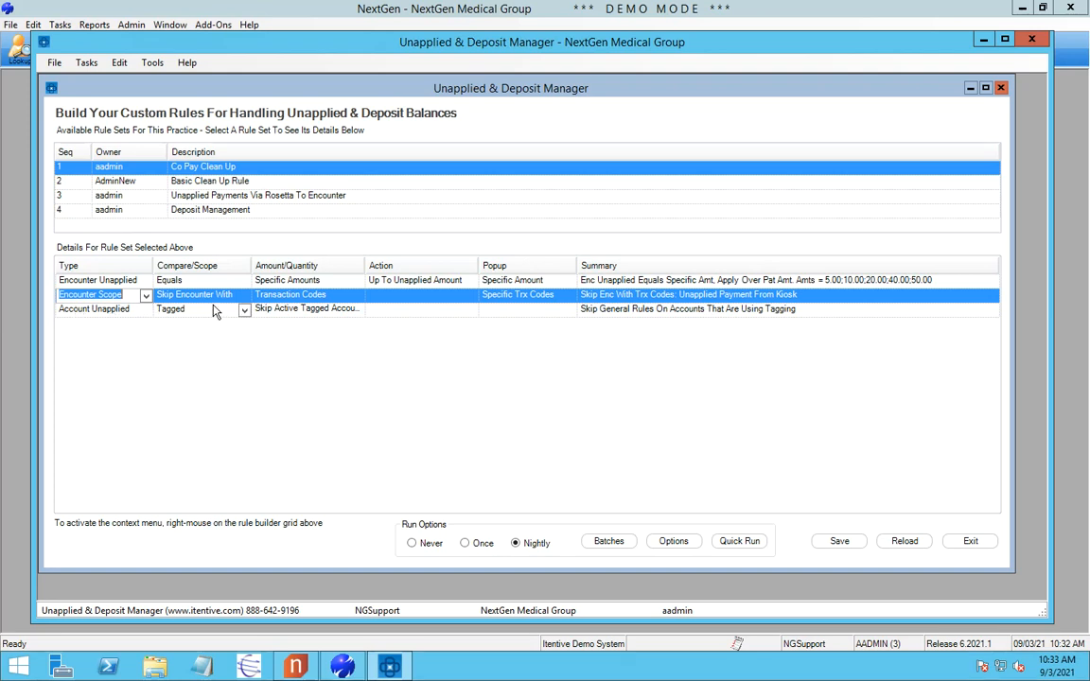
{"action": "left_click", "coordinate": [304, 310]}
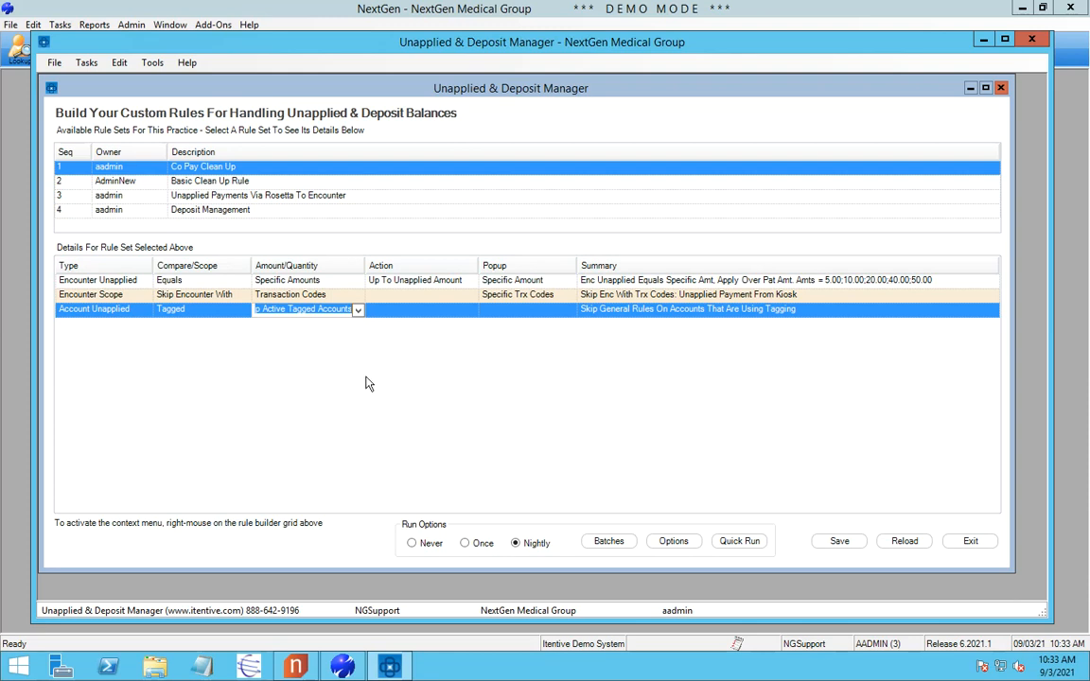
{"action": "left_click", "coordinate": [244, 166]}
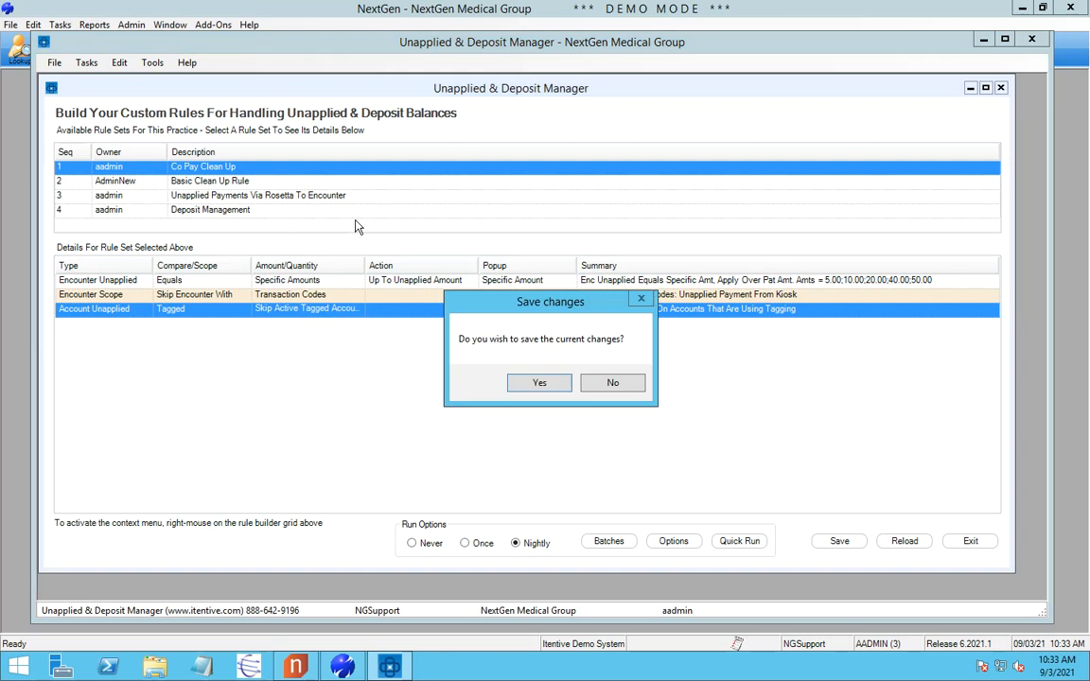
{"action": "left_click", "coordinate": [537, 381]}
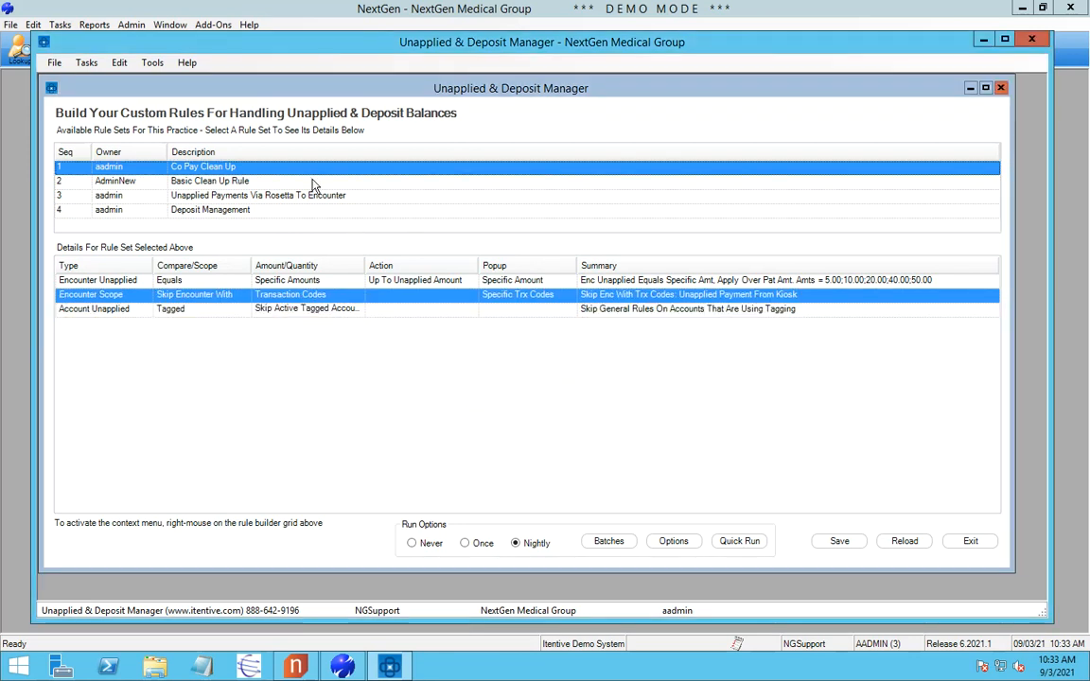
- Select the Basic Clean Up Rule set and examine its Encounter Unapplied rules for equal, greater, lesser and remaining amounts
{"action": "left_click", "coordinate": [289, 181]}
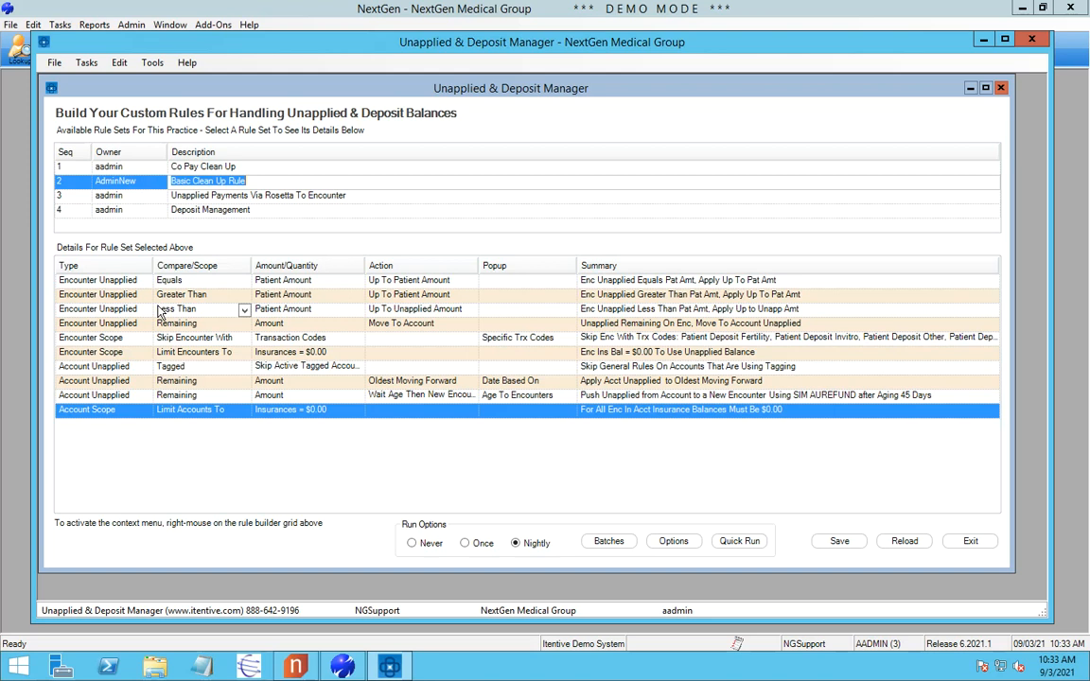
{"action": "left_click", "coordinate": [95, 280]}
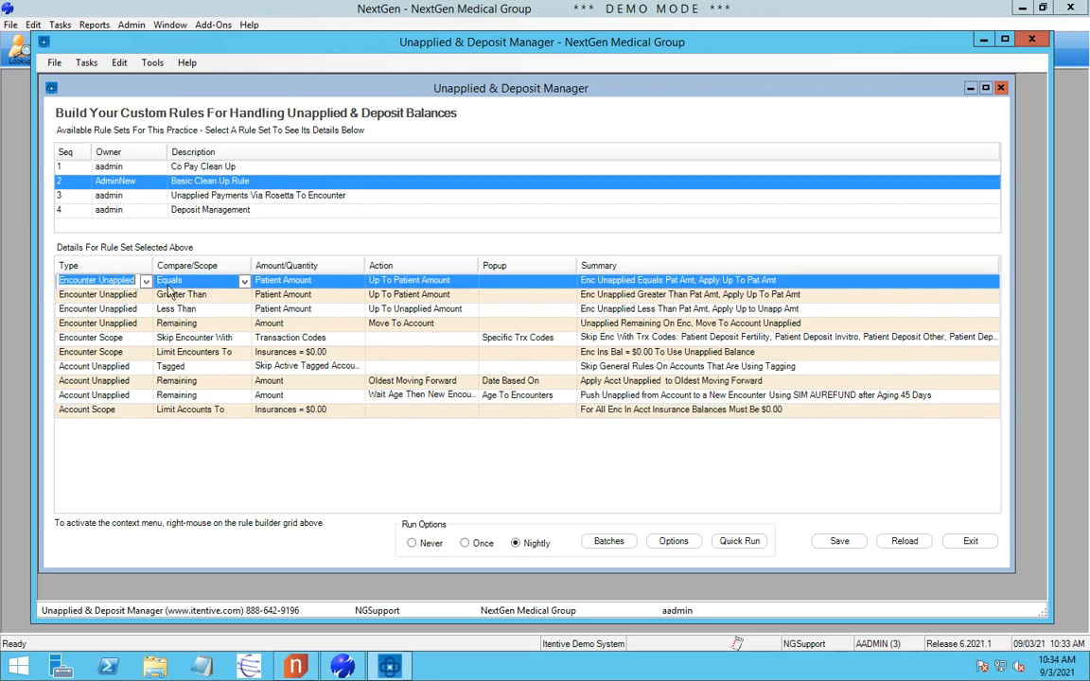
{"action": "left_click", "coordinate": [412, 282]}
{"action": "key", "text": "Down"}
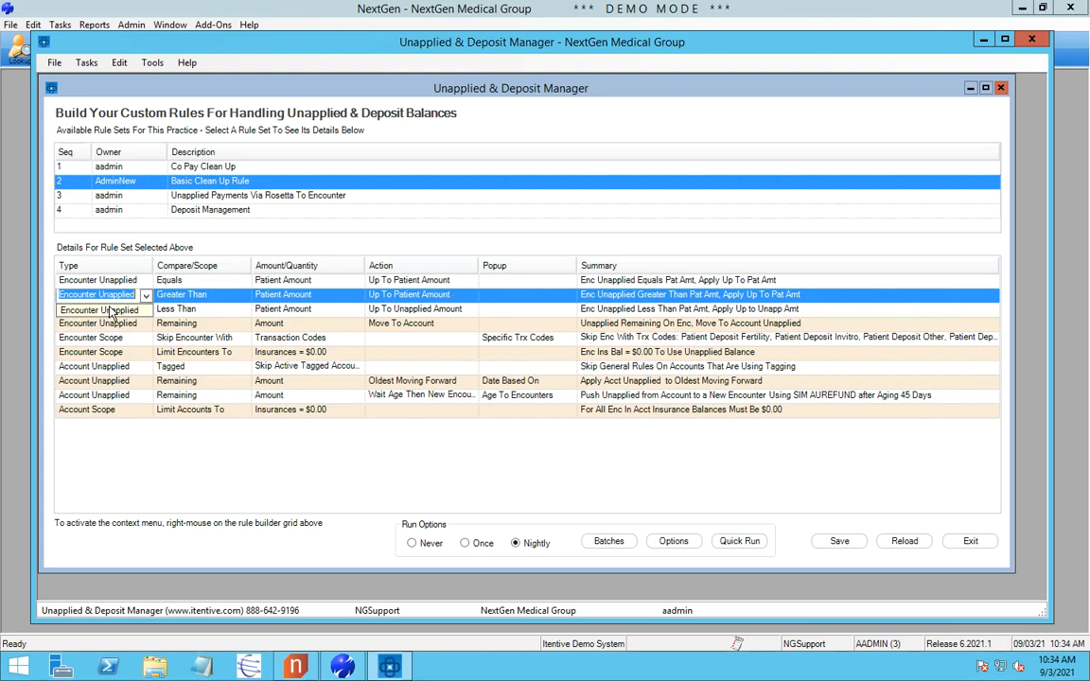
{"action": "left_click", "coordinate": [110, 310]}
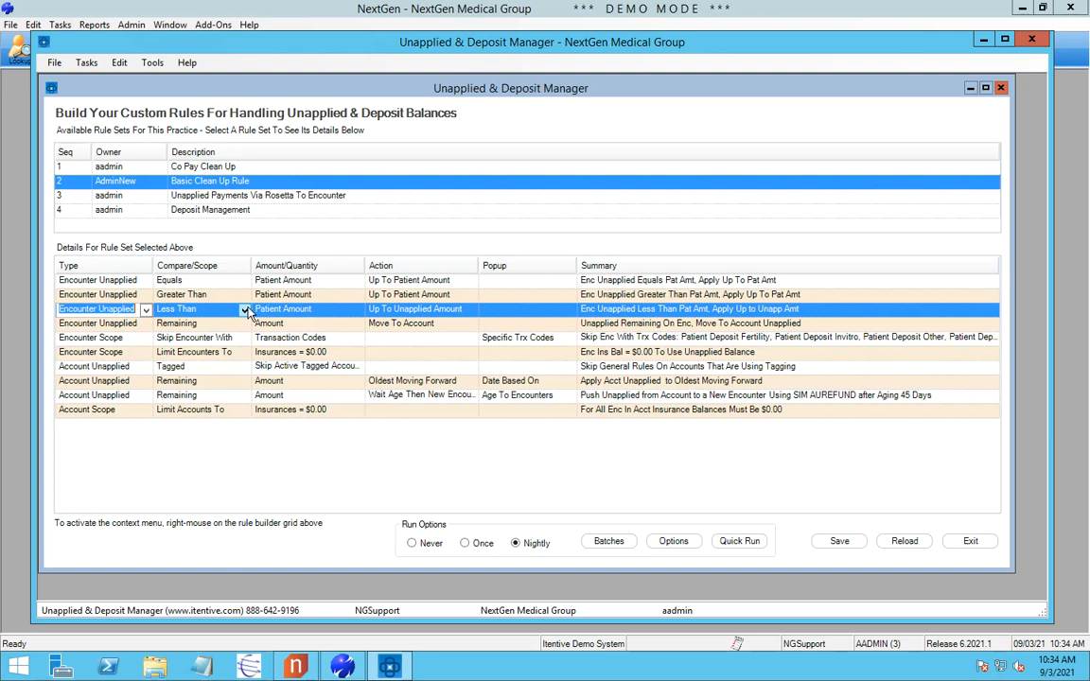
{"action": "left_click", "coordinate": [146, 310]}
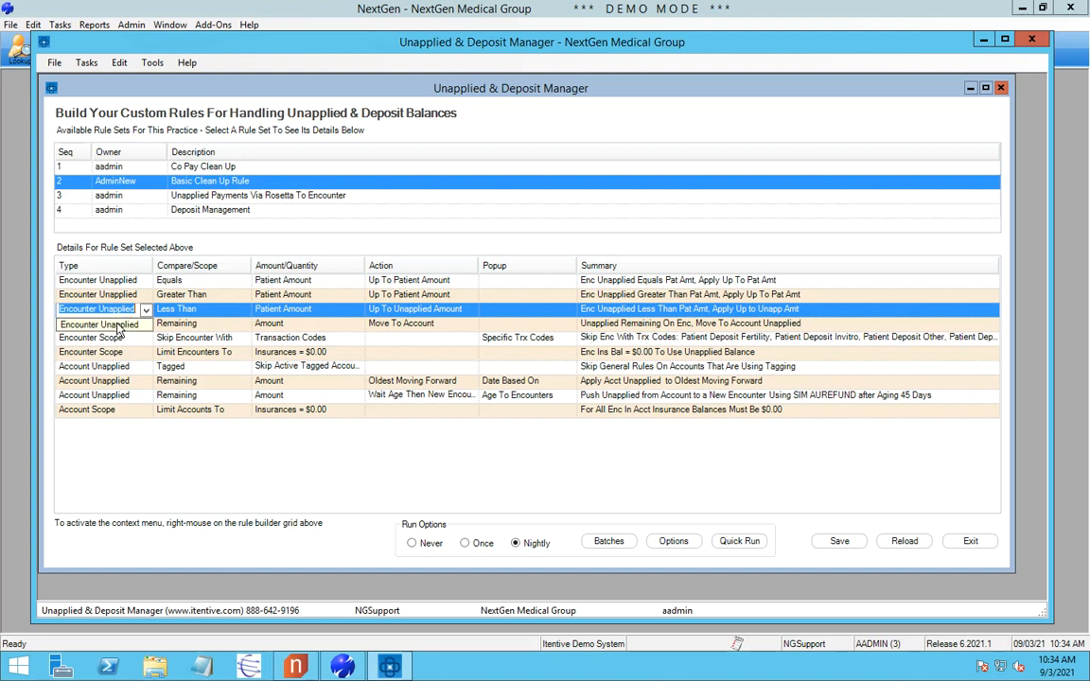
{"action": "left_click", "coordinate": [120, 326]}
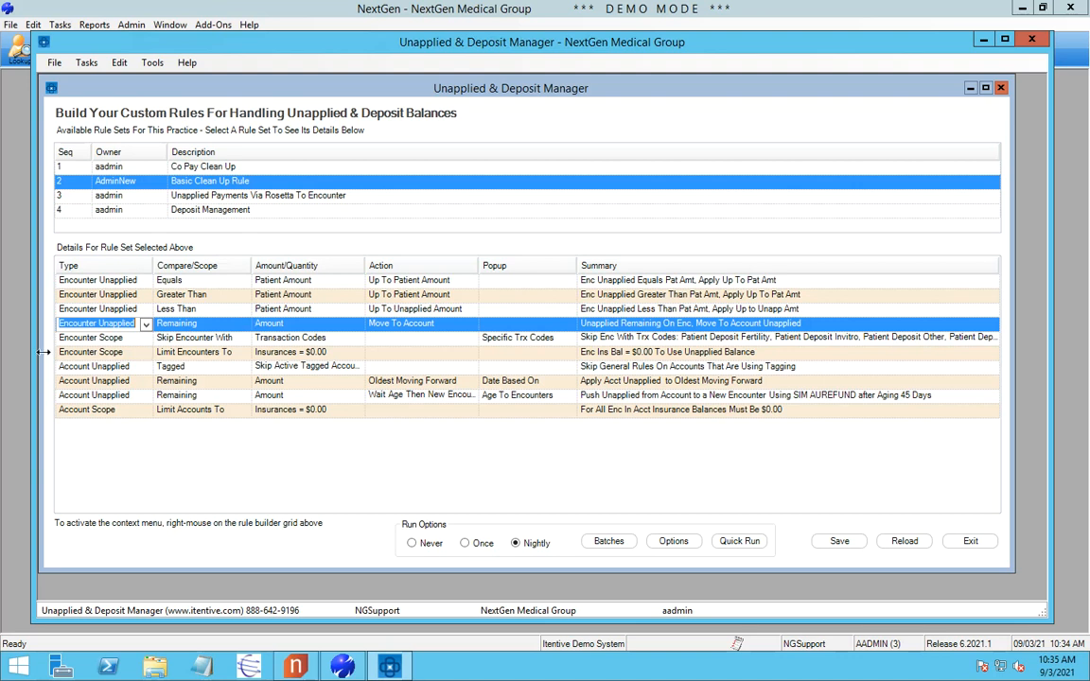
- Compare the two Encounter Scope rules, covering skipped transaction codes and the insurance balance limit
{"action": "left_click", "coordinate": [90, 337]}
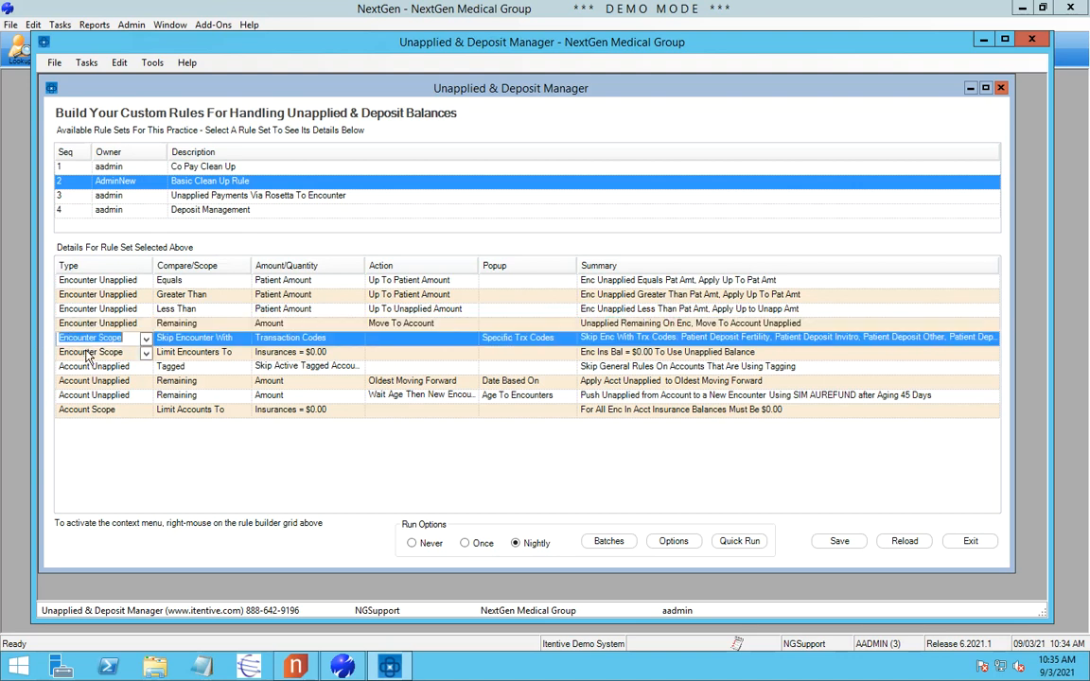
{"action": "left_click", "coordinate": [87, 352]}
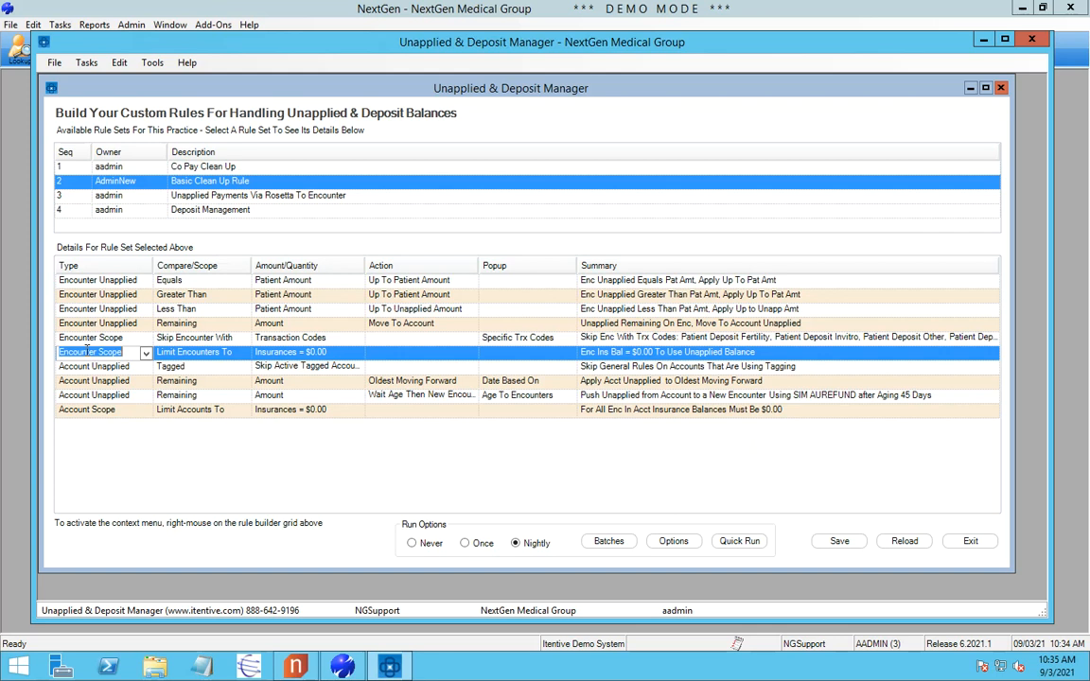
{"action": "left_click", "coordinate": [83, 339]}
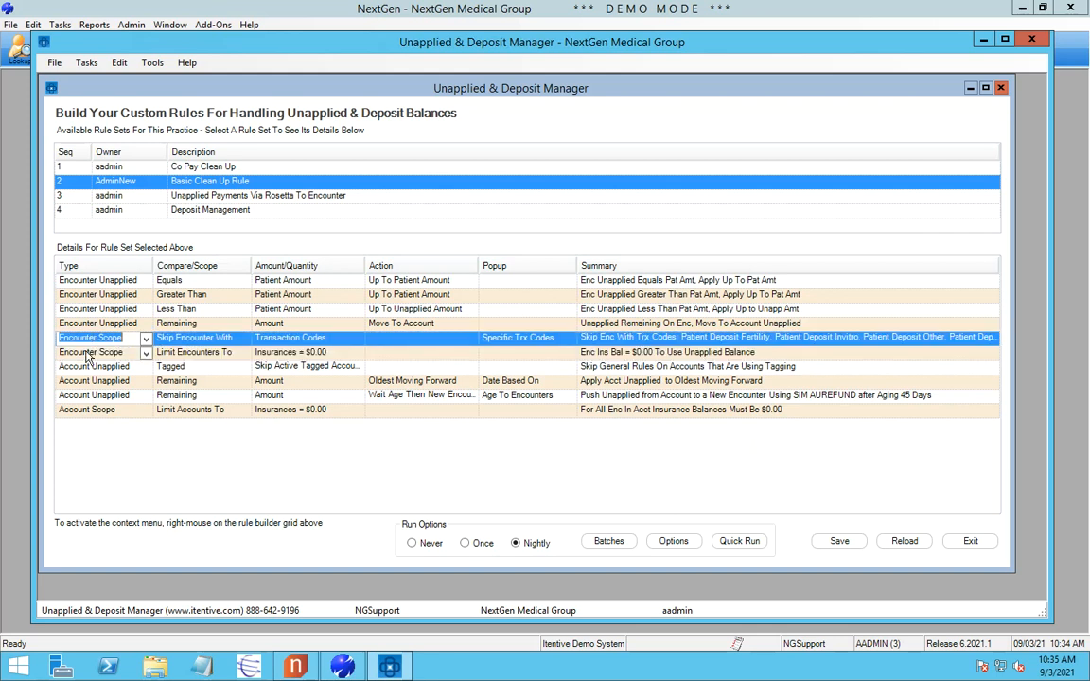
{"action": "left_click", "coordinate": [88, 351]}
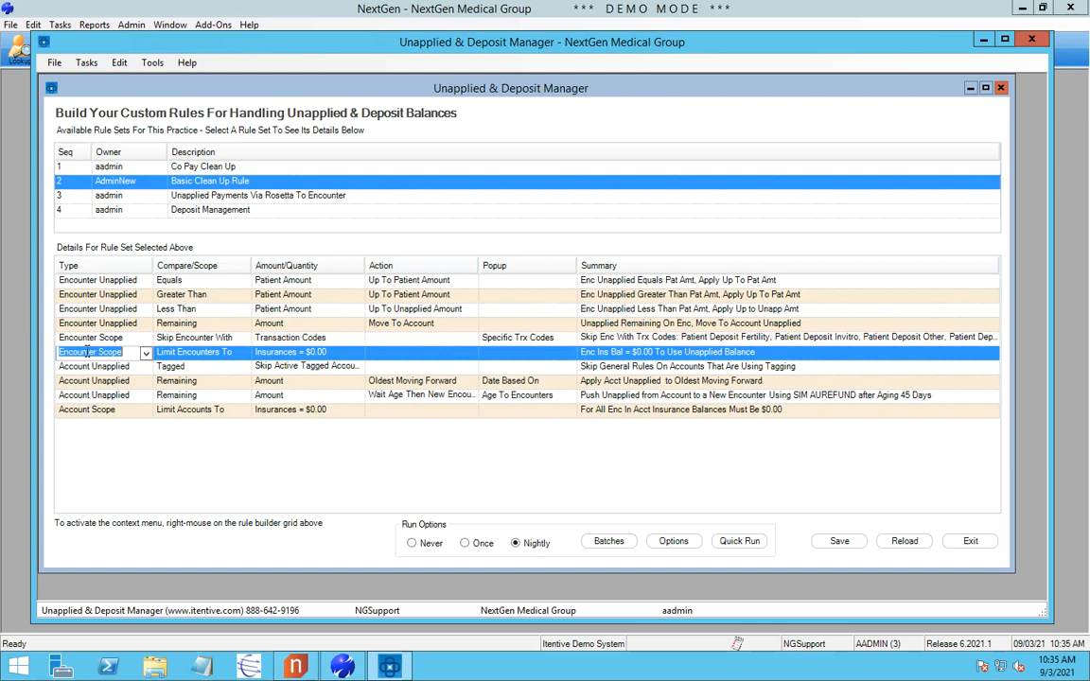
{"action": "left_click", "coordinate": [85, 341]}
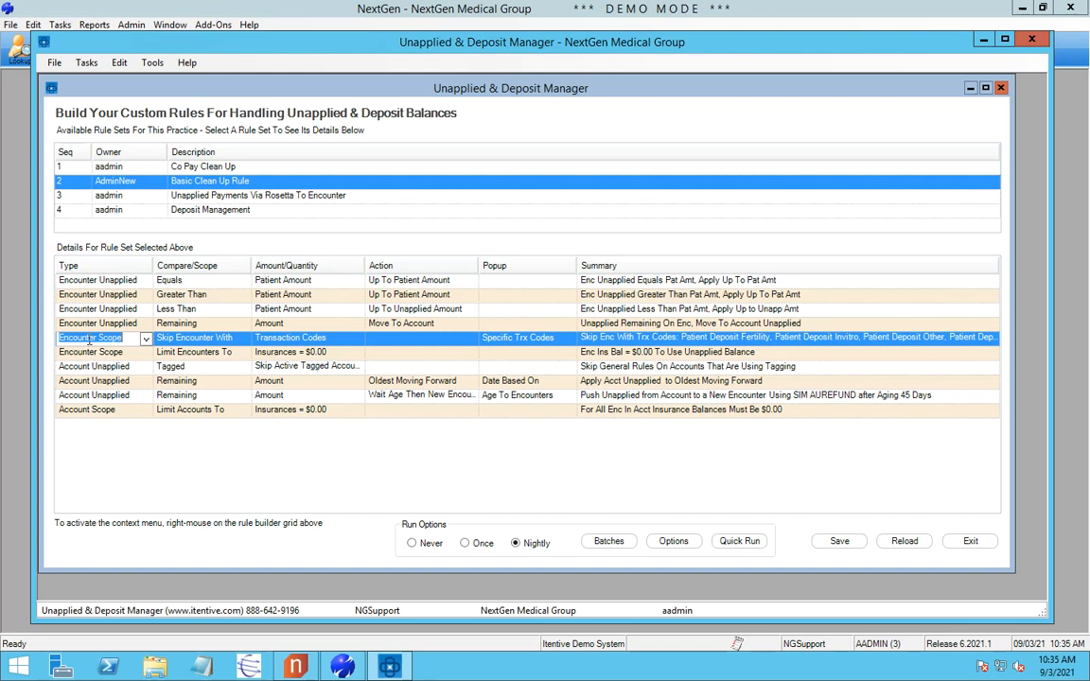
{"action": "left_click", "coordinate": [198, 339]}
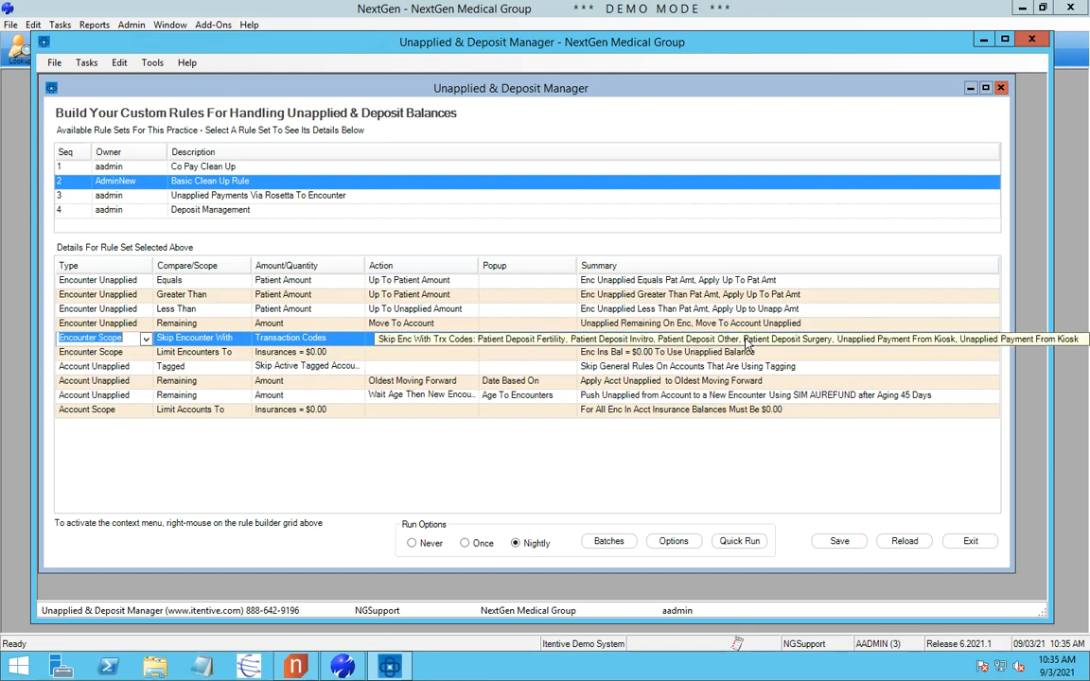
{"action": "left_click", "coordinate": [76, 352]}
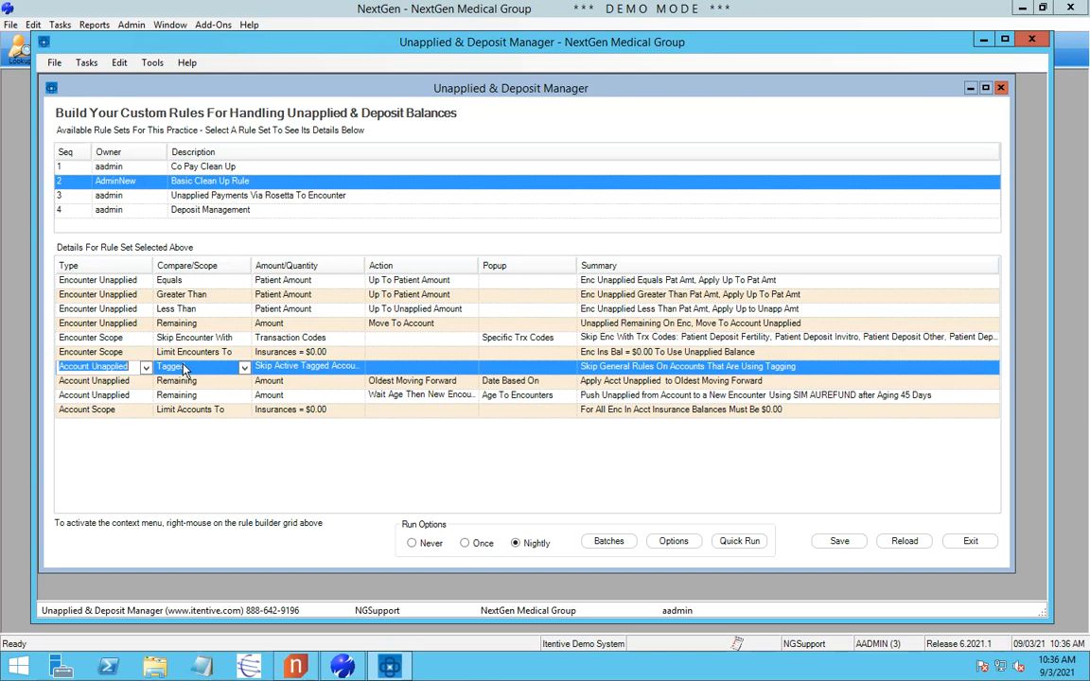
- Examine the remaining-amount Account Unapplied rules, including the account aging days and service item settings, and accept those settings
{"action": "left_click", "coordinate": [93, 380]}
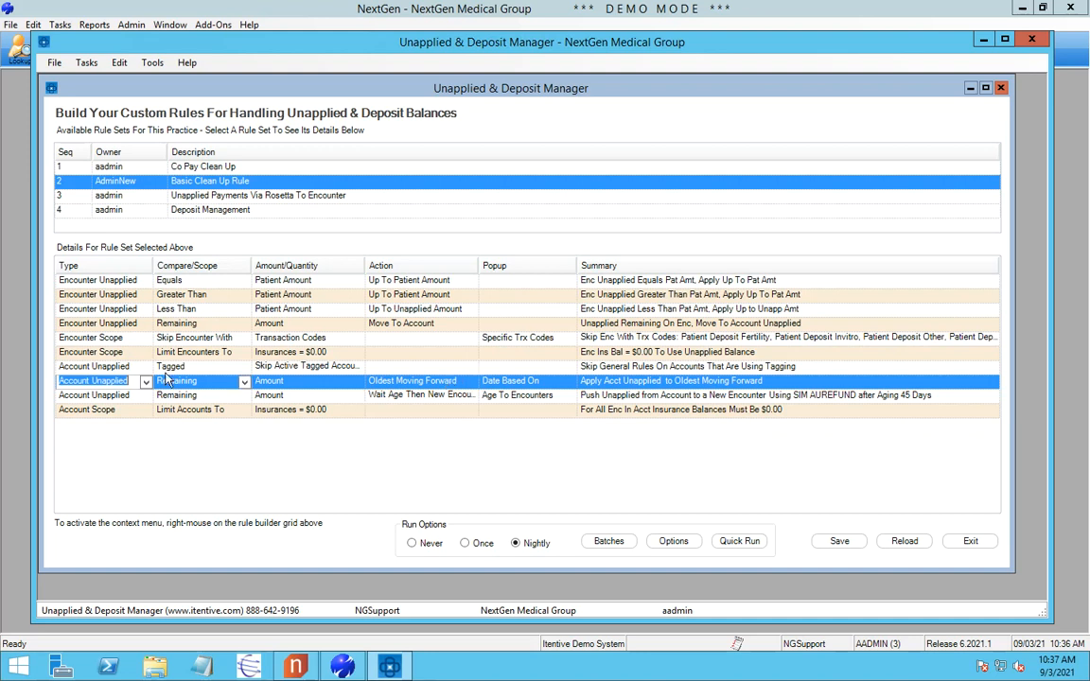
{"action": "left_click", "coordinate": [105, 397]}
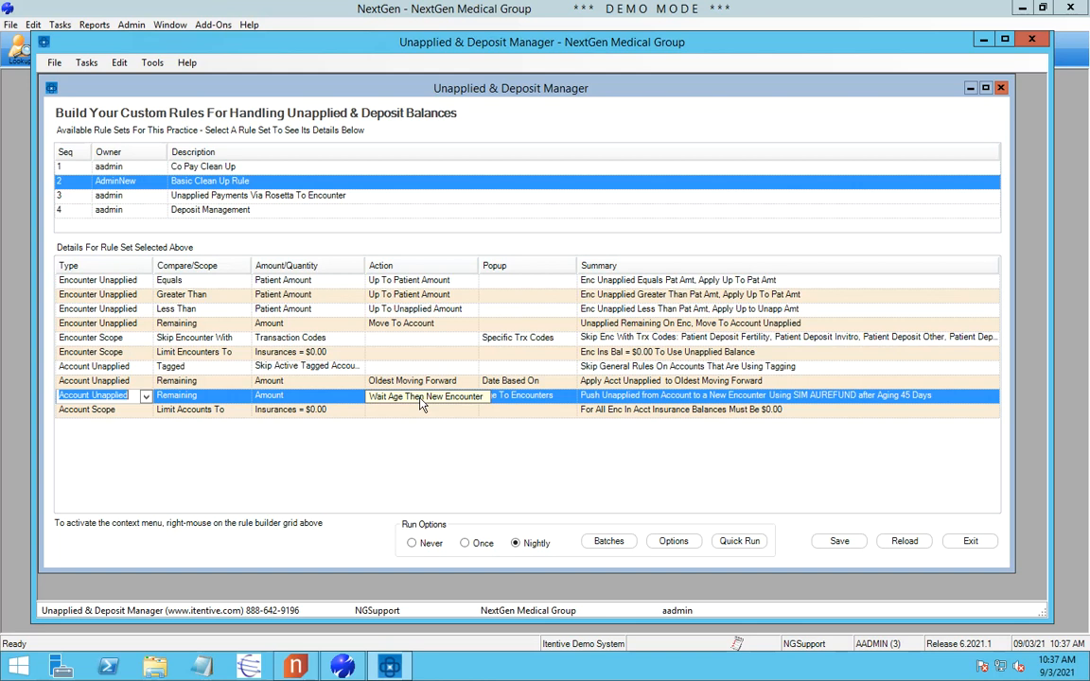
{"action": "left_click", "coordinate": [530, 396]}
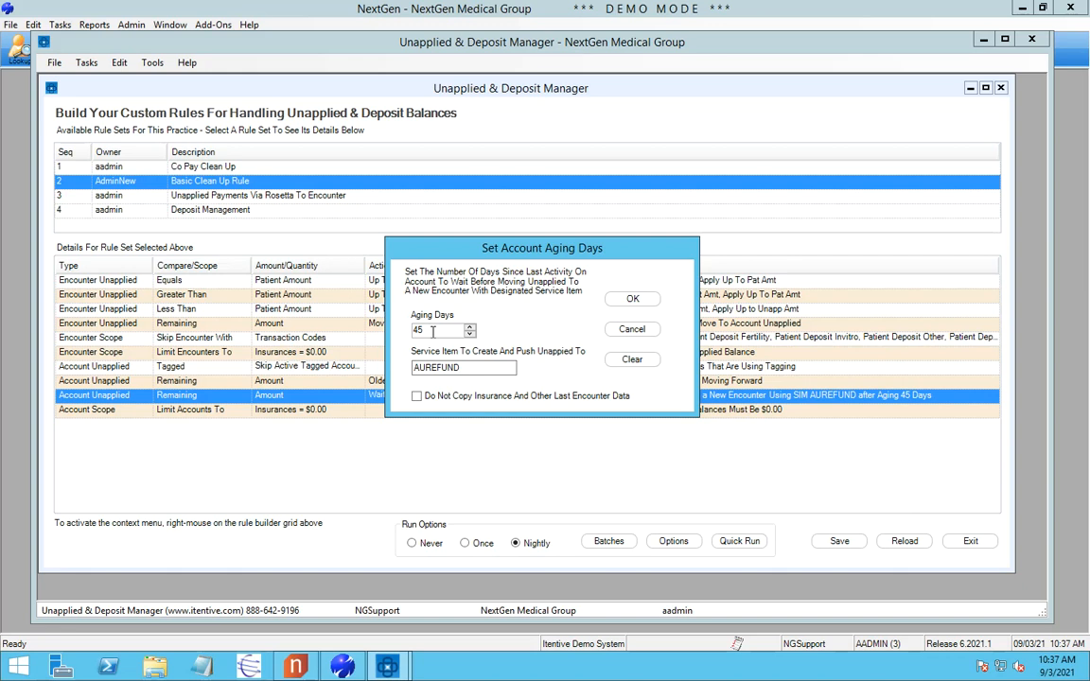
{"action": "double_click", "coordinate": [426, 370]}
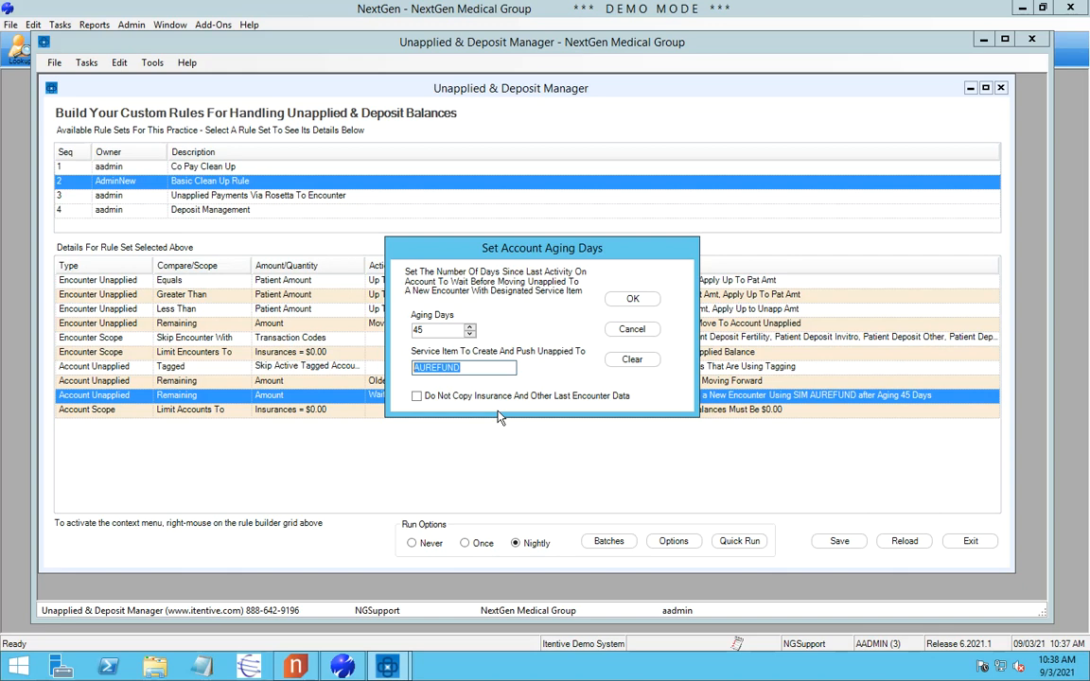
{"action": "left_click", "coordinate": [647, 299]}
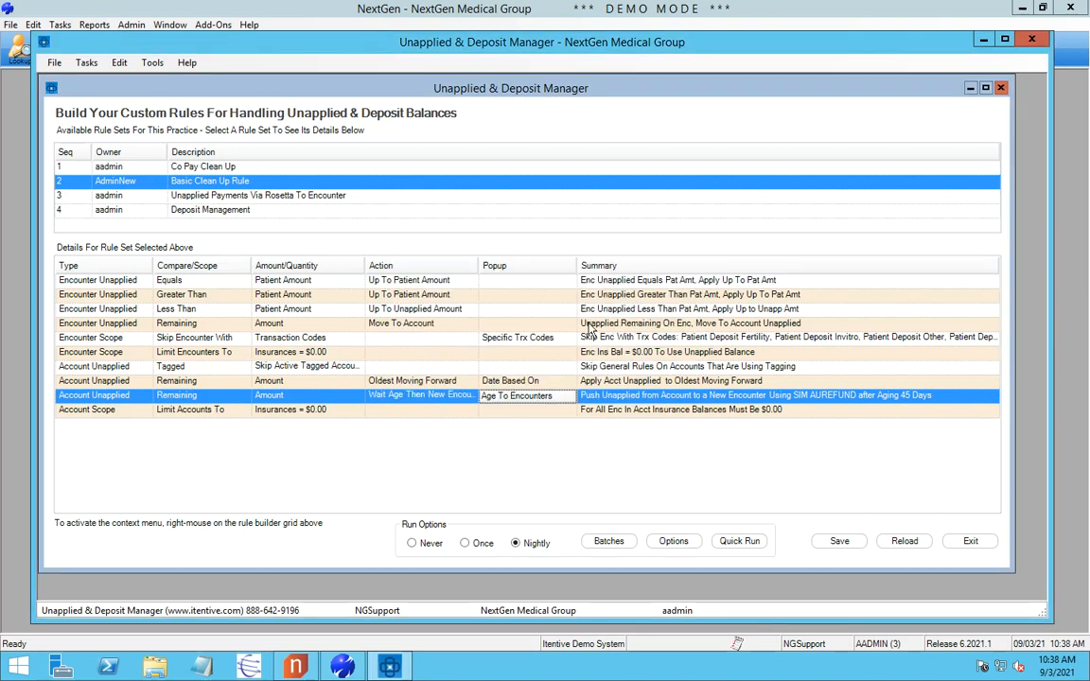
- Examine the Account Scope rule's insurance limit and compare it with the Encounter Scope insurance limit
{"action": "left_click", "coordinate": [83, 409]}
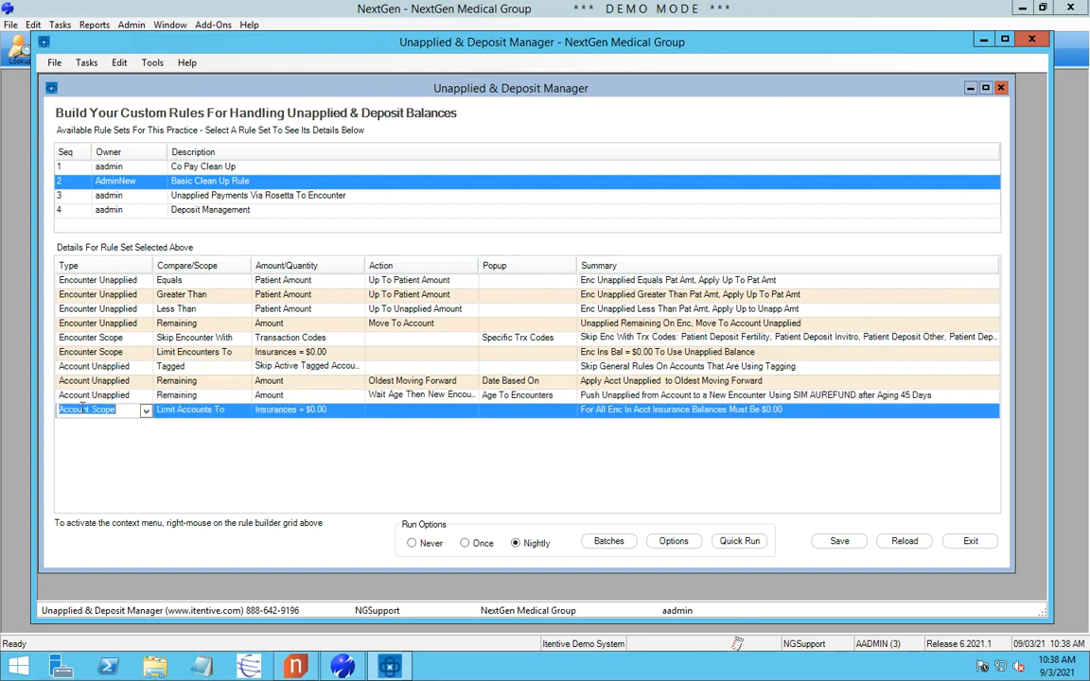
{"action": "left_click", "coordinate": [288, 412]}
{"action": "left_click", "coordinate": [268, 354]}
{"action": "left_click", "coordinate": [265, 413]}
- Add an Encounter Scope rule to the Basic Clean Up Rule set that limits encounters to Amounts In Range
{"action": "right_click", "coordinate": [253, 438]}
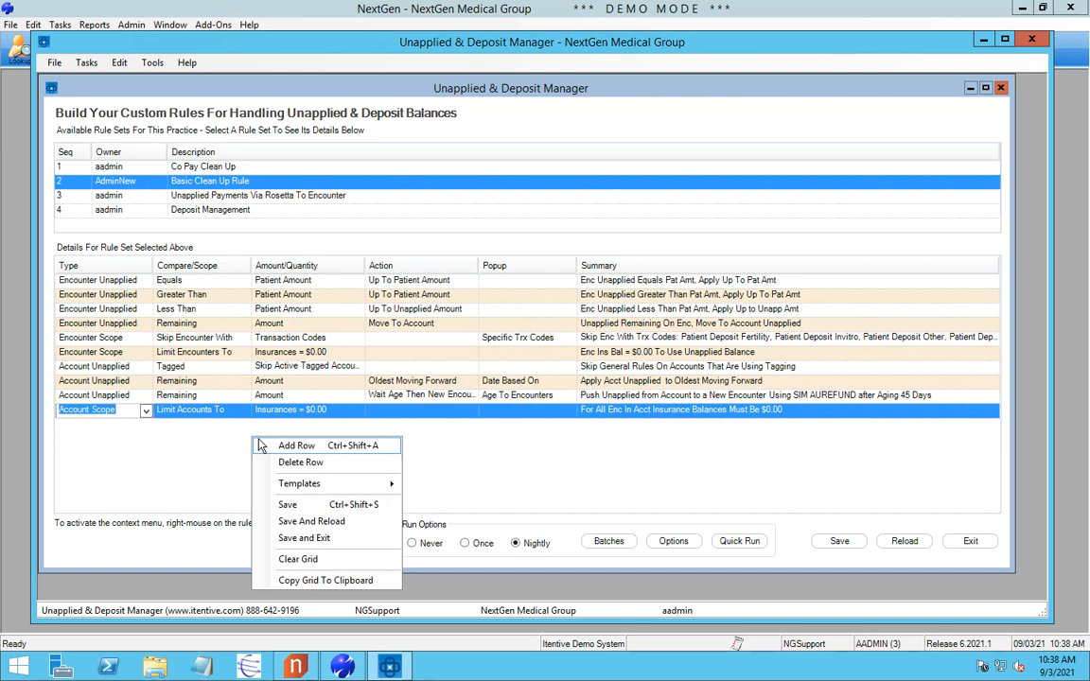
{"action": "left_click", "coordinate": [261, 444]}
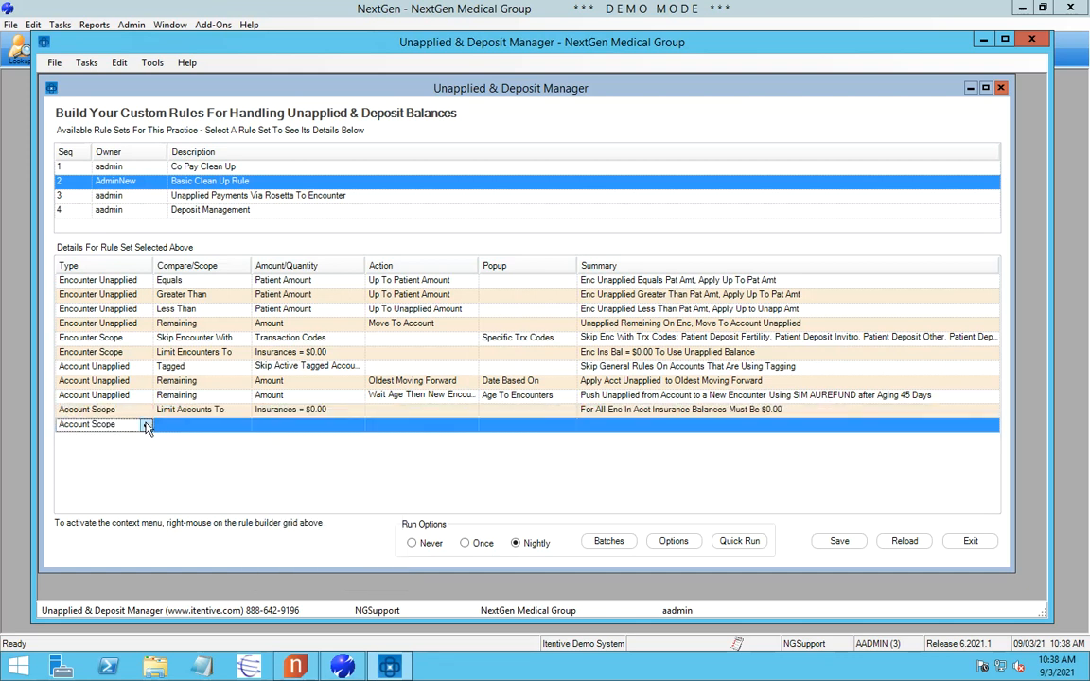
{"action": "left_click", "coordinate": [146, 425]}
{"action": "left_click", "coordinate": [123, 450]}
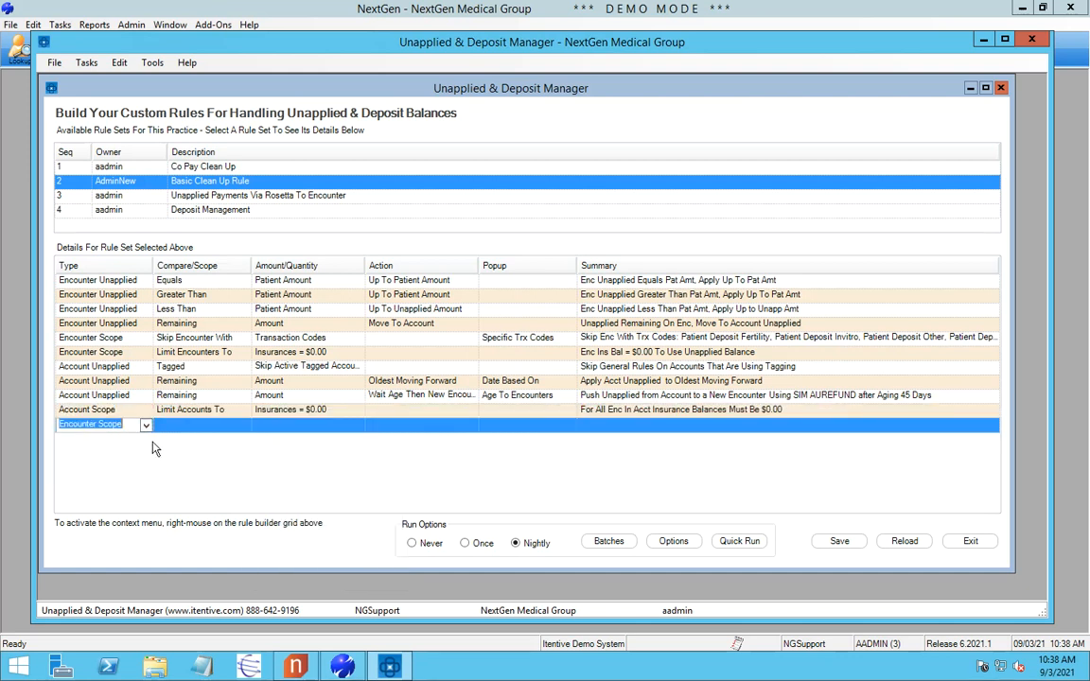
{"action": "left_click", "coordinate": [199, 425]}
{"action": "left_click", "coordinate": [244, 426]}
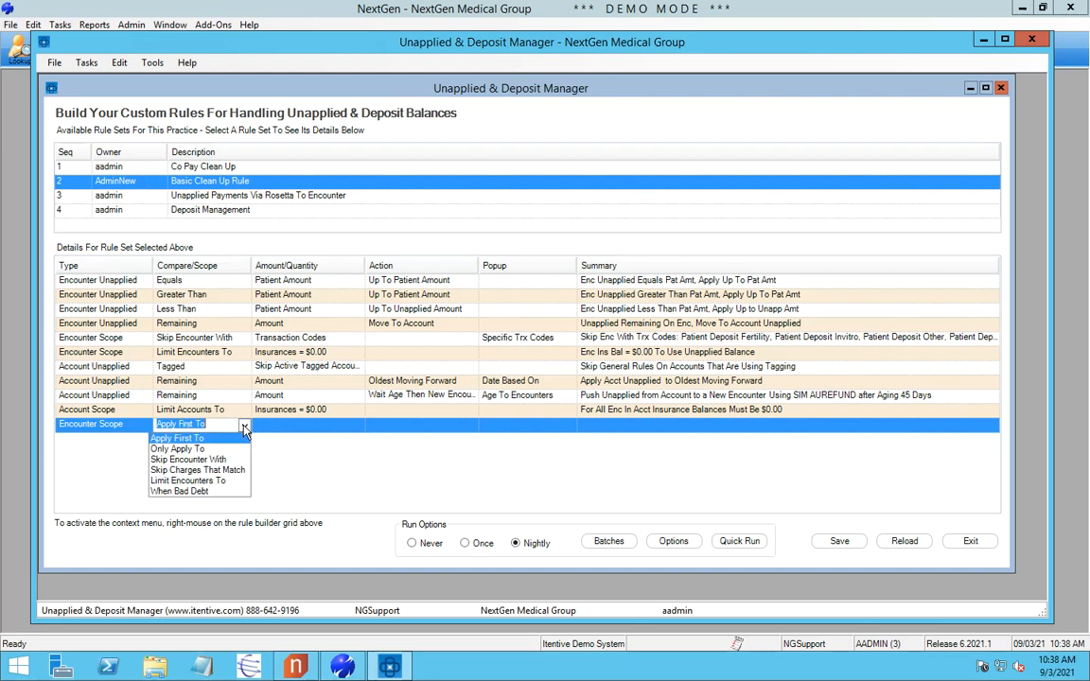
{"action": "left_click", "coordinate": [219, 486]}
{"action": "left_click", "coordinate": [350, 425]}
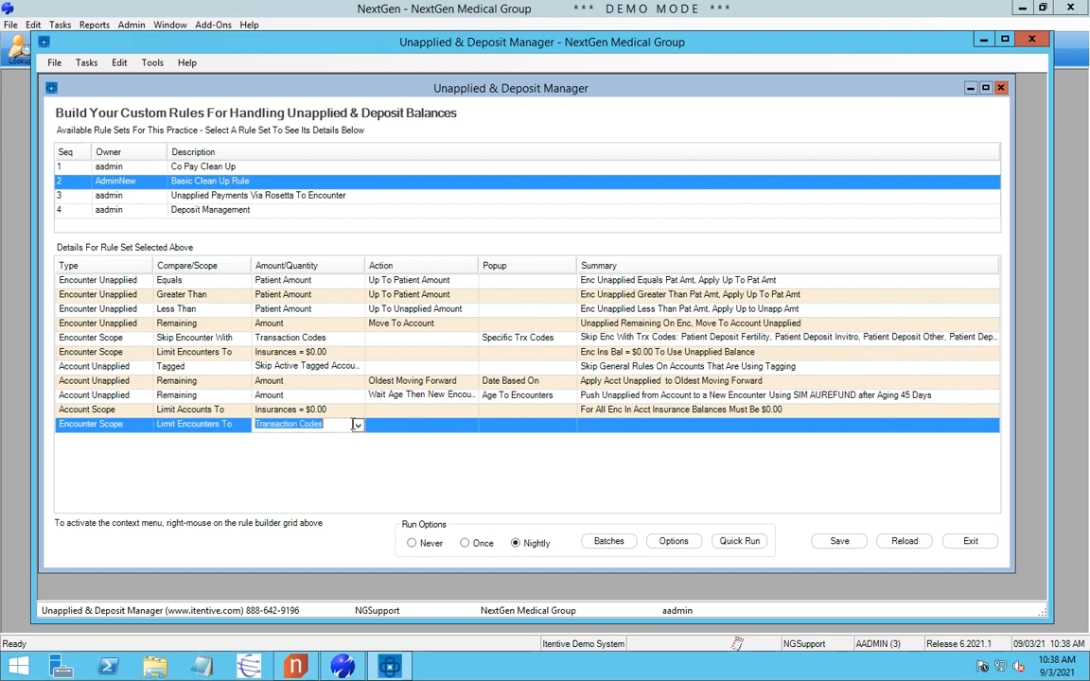
{"action": "left_click", "coordinate": [357, 427]}
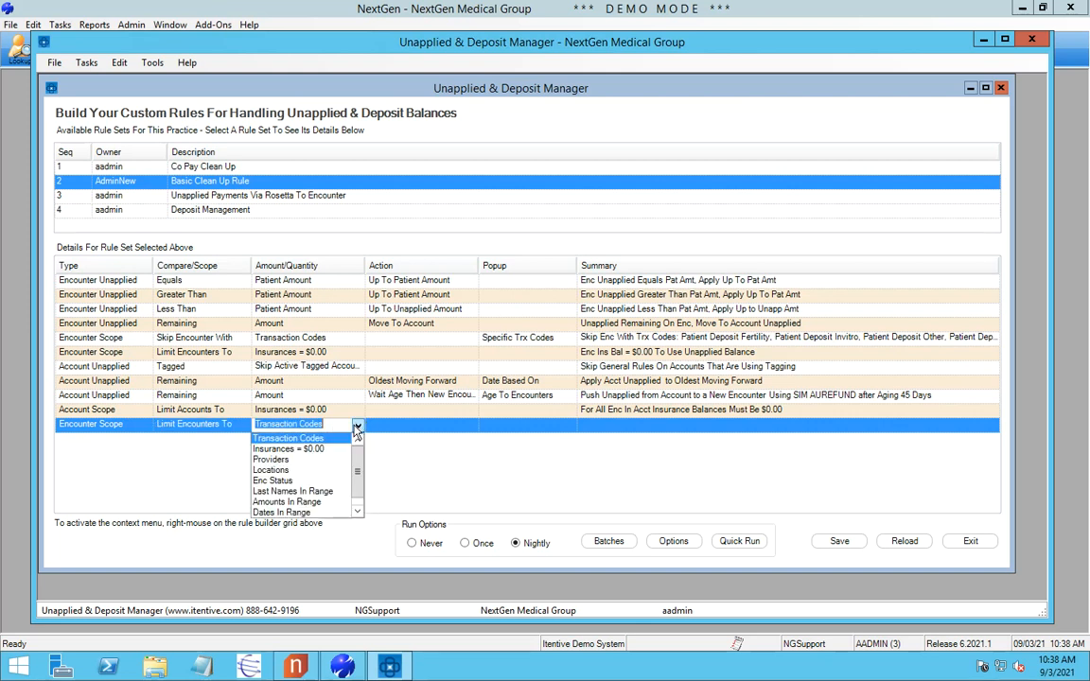
{"action": "left_click", "coordinate": [305, 503]}
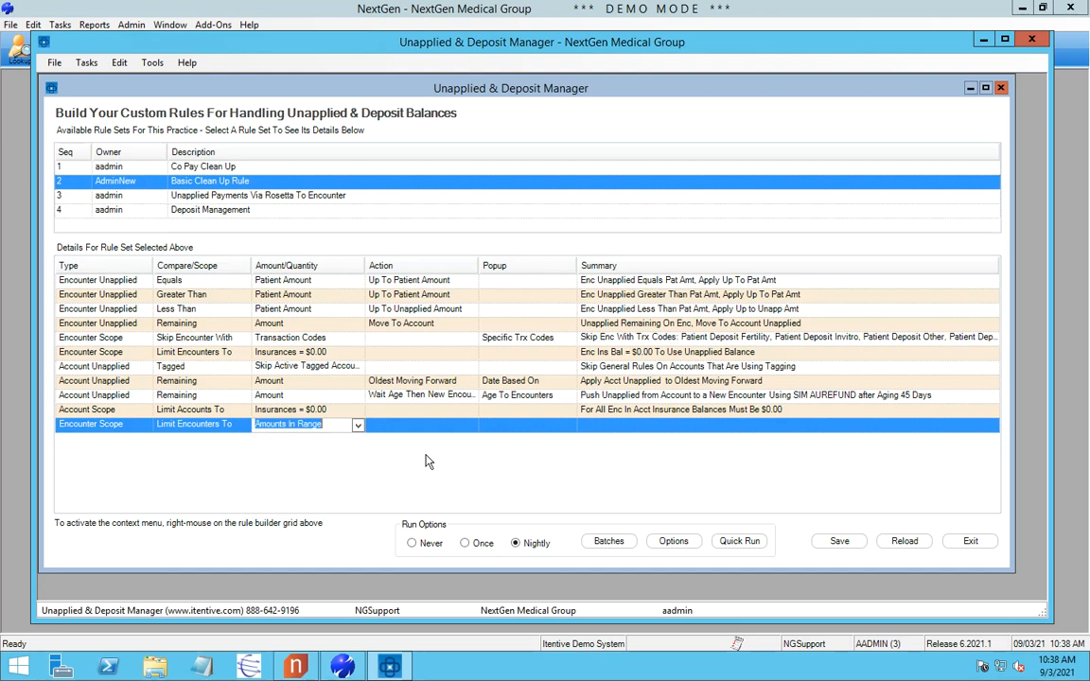
- Set the new Encounter Scope rule's amount range from 0.00 to 2000, then save and reload the rule set
{"action": "left_click", "coordinate": [486, 424]}
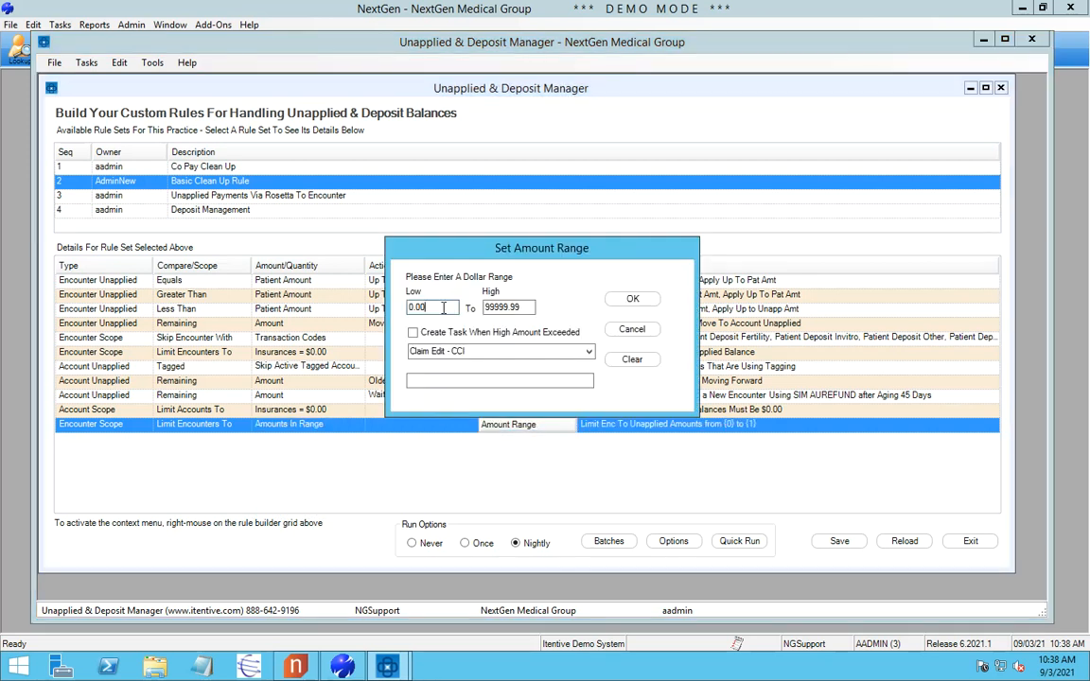
{"action": "key", "text": "Tab"}
{"action": "key", "text": "Tab"}
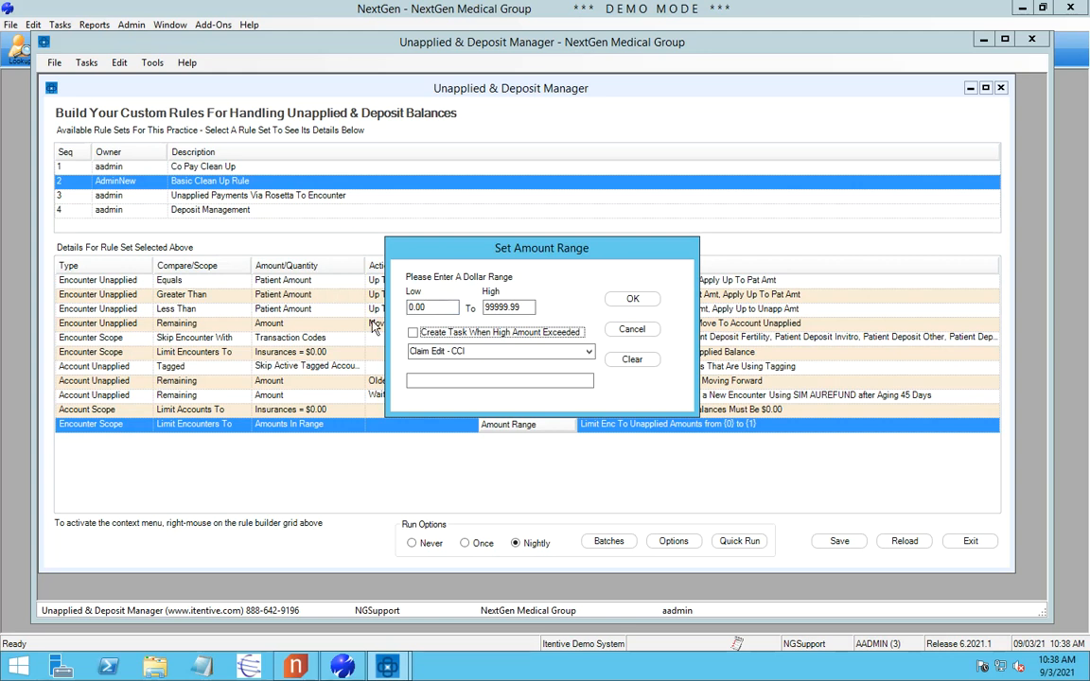
{"action": "left_click", "coordinate": [529, 307]}
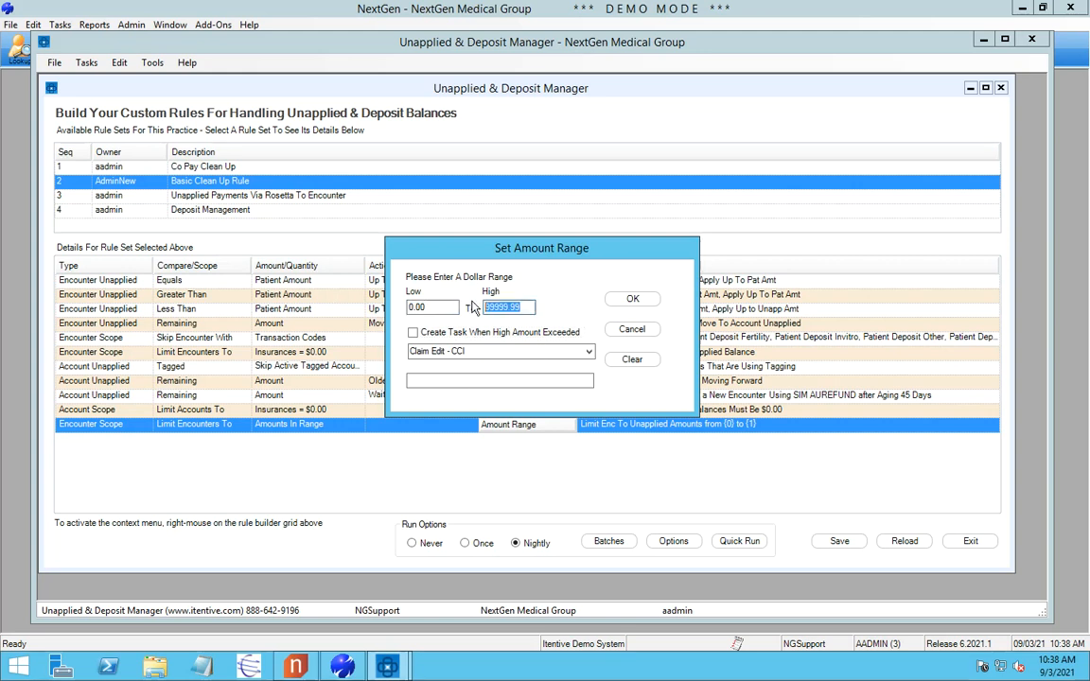
{"action": "type", "text": "2000"}
{"action": "key", "text": "shift+Tab"}
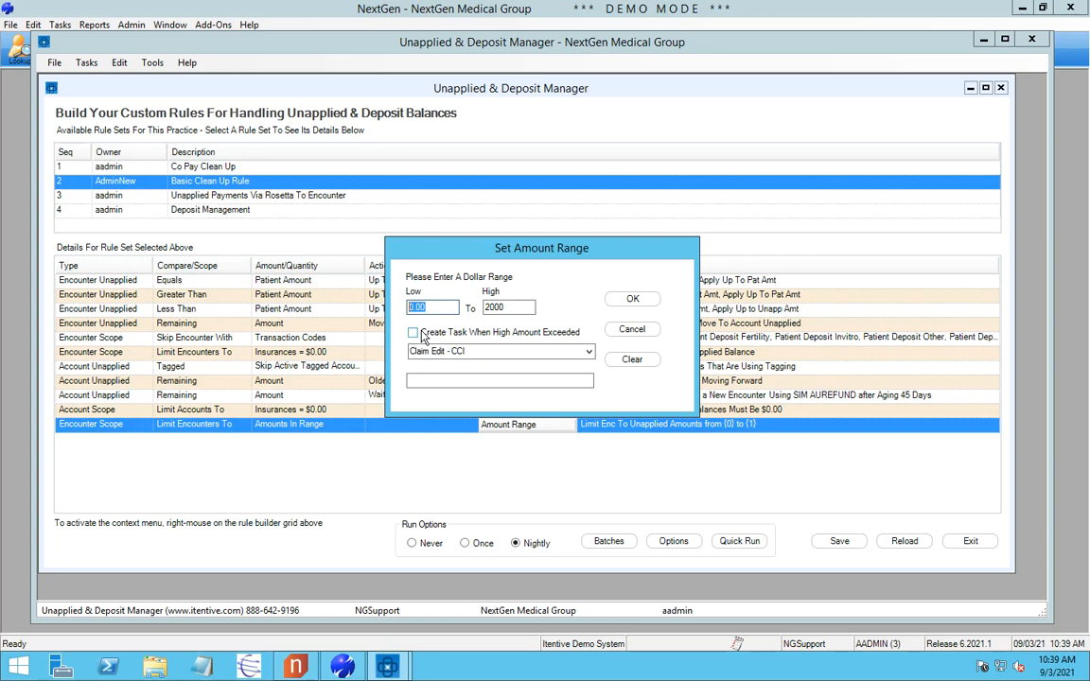
{"action": "left_click", "coordinate": [628, 301]}
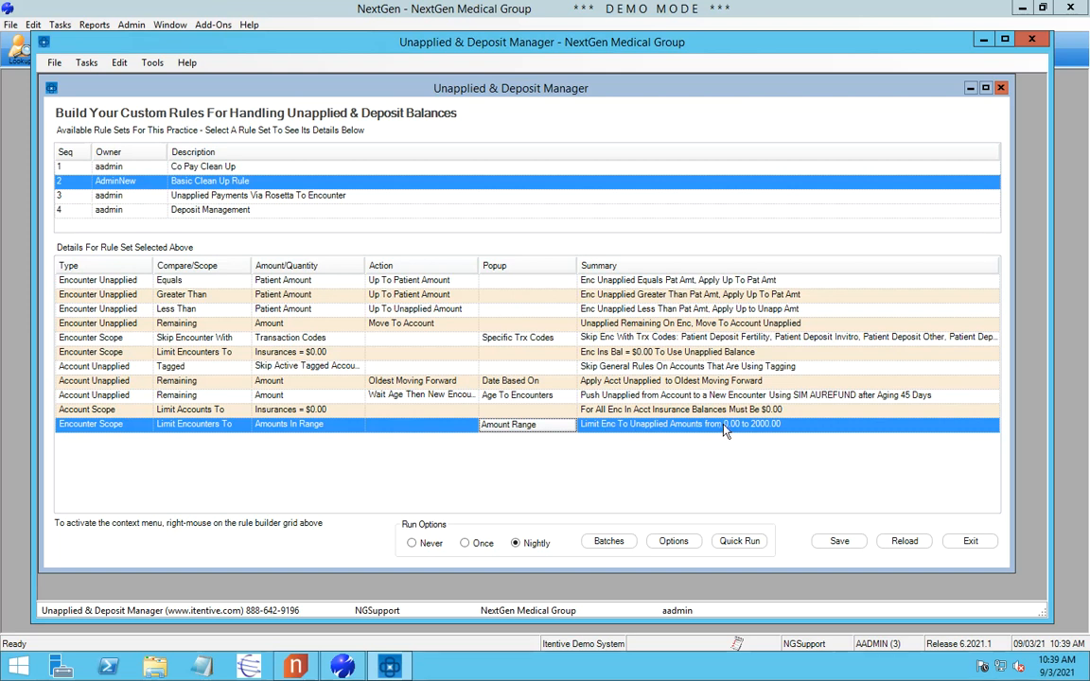
{"action": "right_click", "coordinate": [598, 448]}
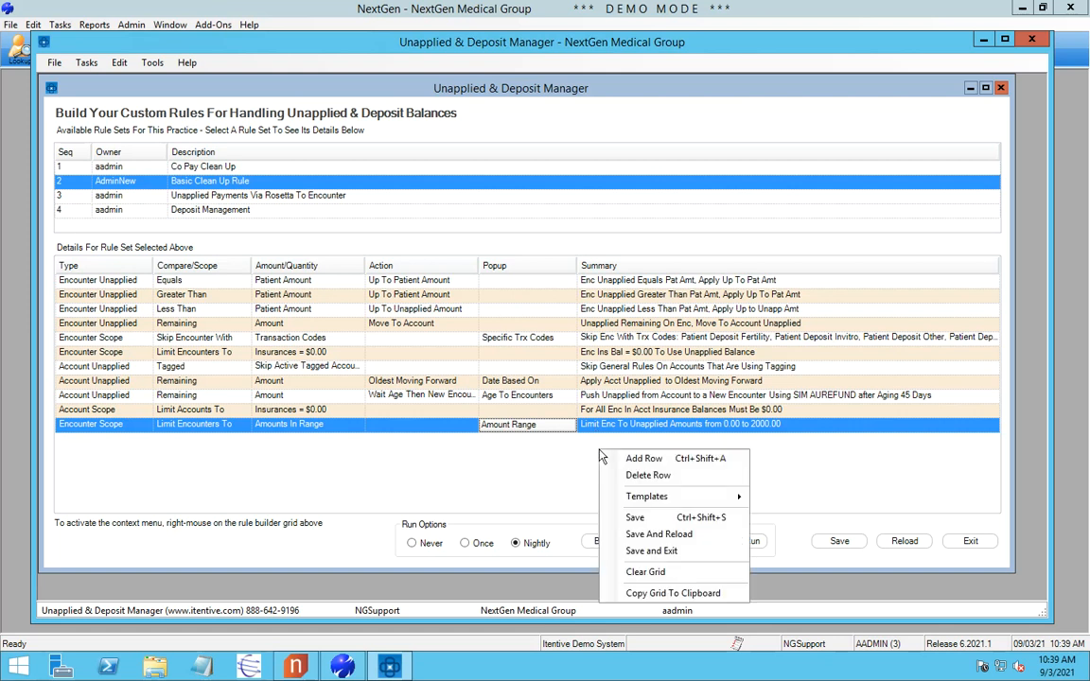
{"action": "left_click", "coordinate": [643, 535]}
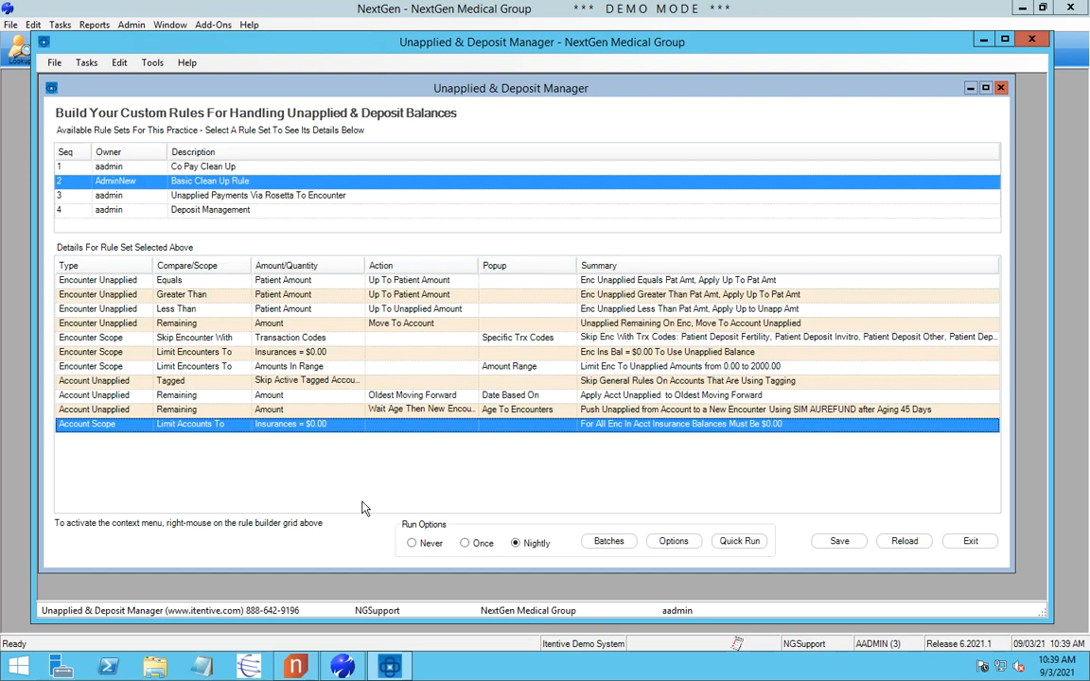
- Switch the rule set's run option between Never and Once, and return it to Nightly
{"action": "left_click", "coordinate": [413, 543]}
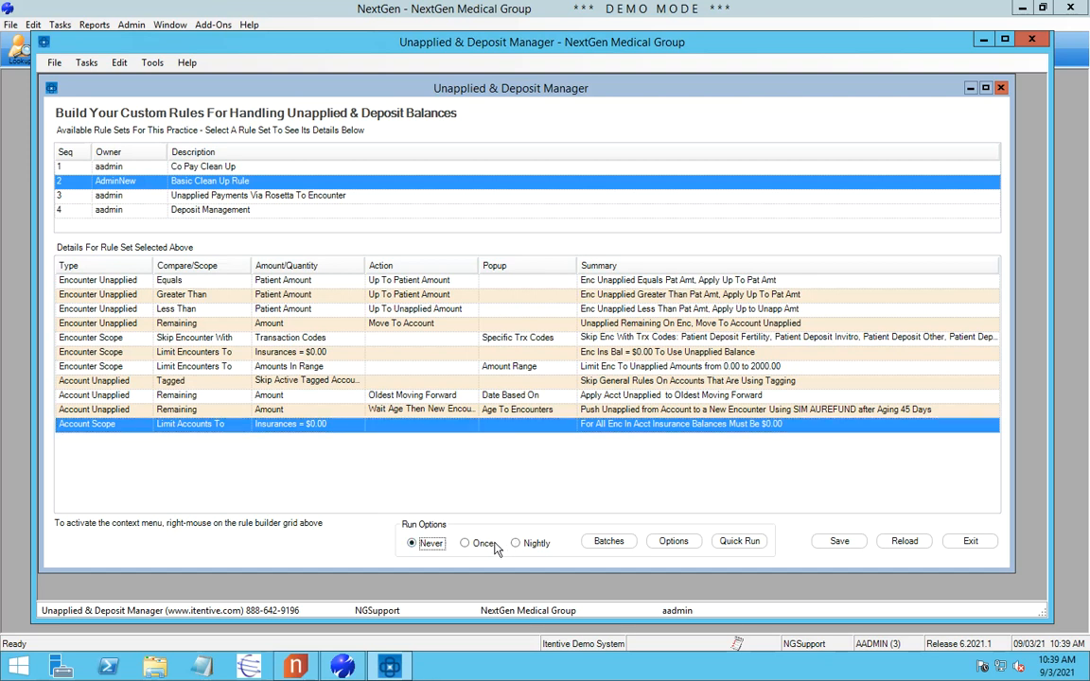
{"action": "left_click", "coordinate": [481, 547]}
{"action": "left_click", "coordinate": [428, 545]}
{"action": "left_click", "coordinate": [464, 544]}
{"action": "left_click", "coordinate": [416, 544]}
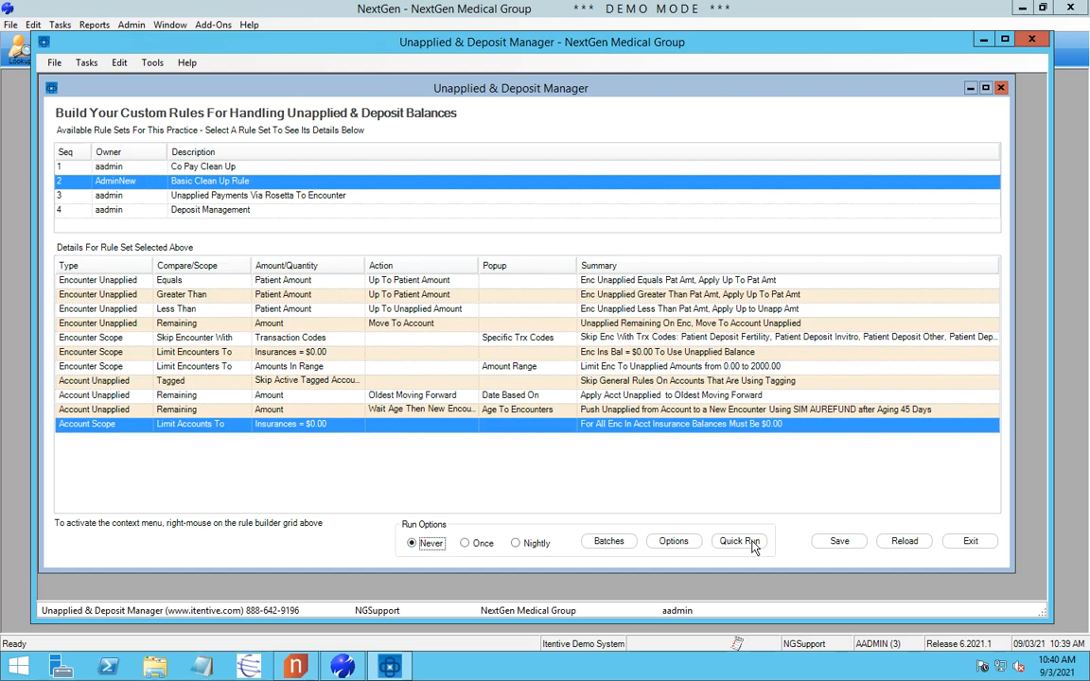
{"action": "left_click", "coordinate": [519, 545]}
- Review the encounter and account batch descriptions and sizes, accept the batch parameters, and save the rule set
{"action": "left_click", "coordinate": [602, 543]}
{"action": "key", "text": "shift+Tab"}
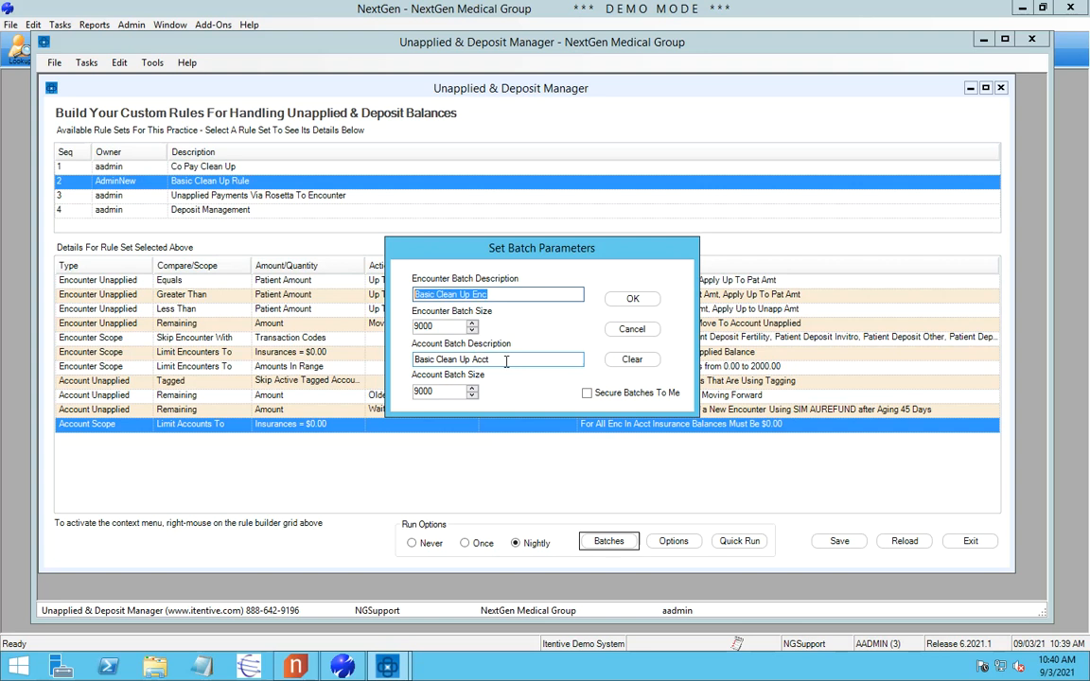
{"action": "key", "text": "Tab"}
{"action": "key", "text": "Tab"}
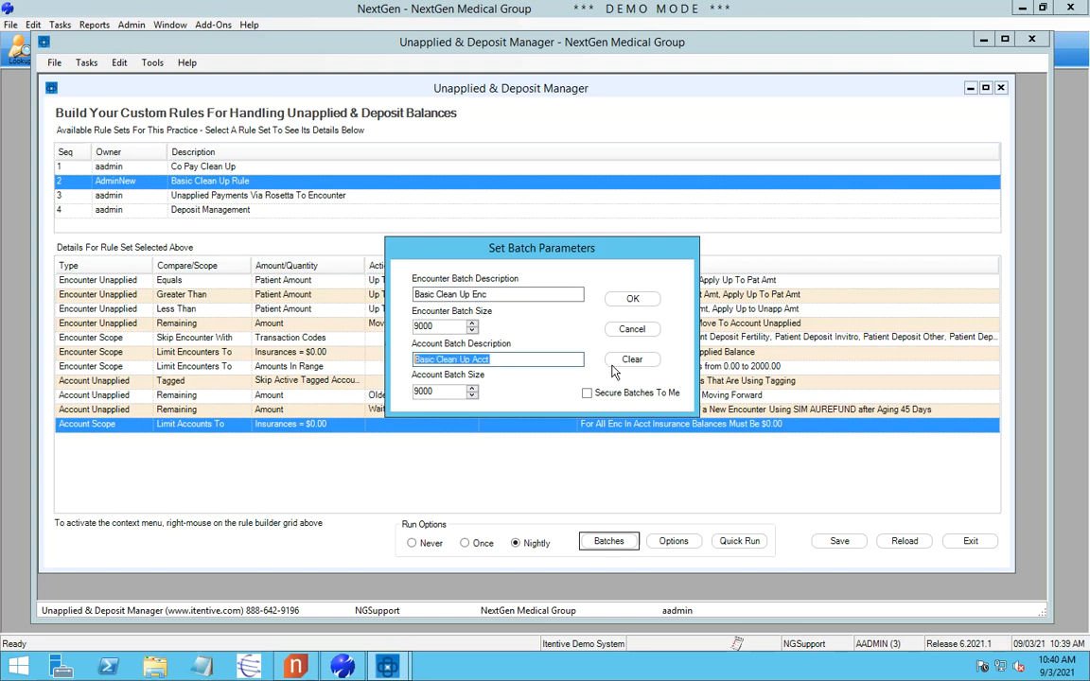
{"action": "left_click", "coordinate": [631, 301]}
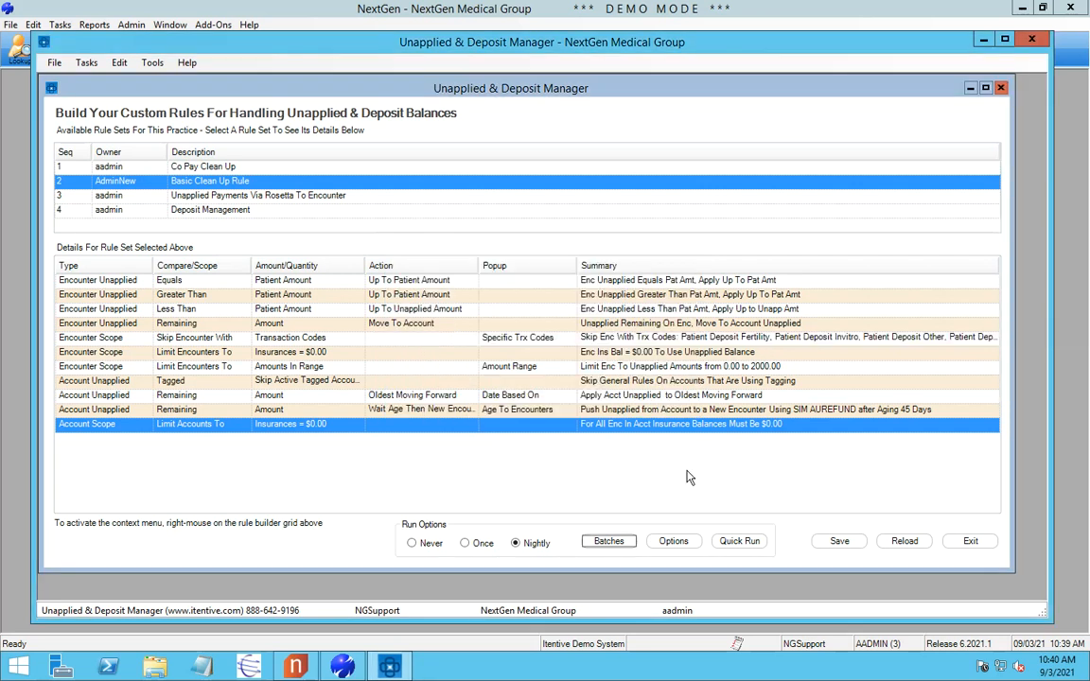
{"action": "left_click", "coordinate": [838, 540]}
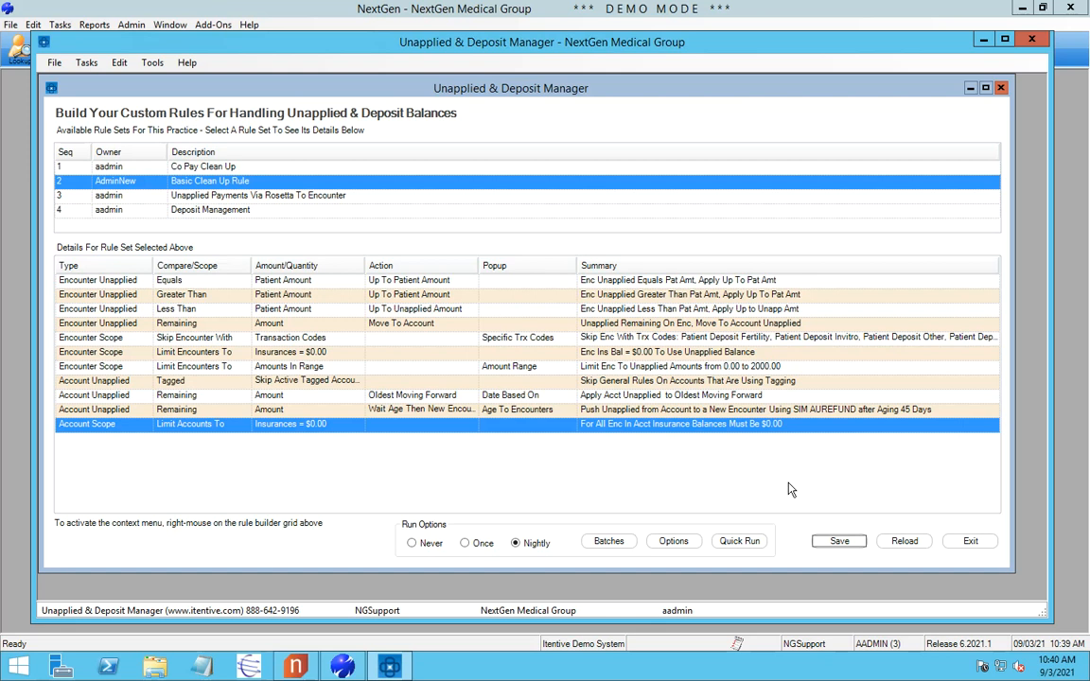
- Perform a Quick Run of the rule set and examine the generated transactions, including the AUREFUND entries, before closing the results
{"action": "left_click", "coordinate": [746, 545]}
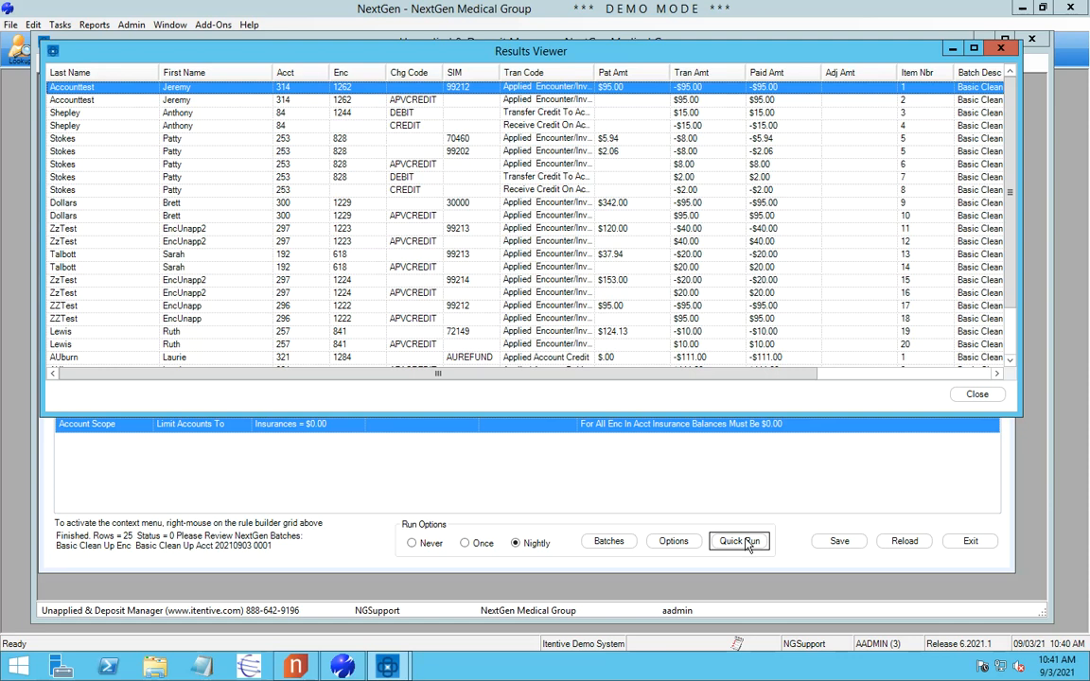
{"action": "left_click", "coordinate": [726, 268]}
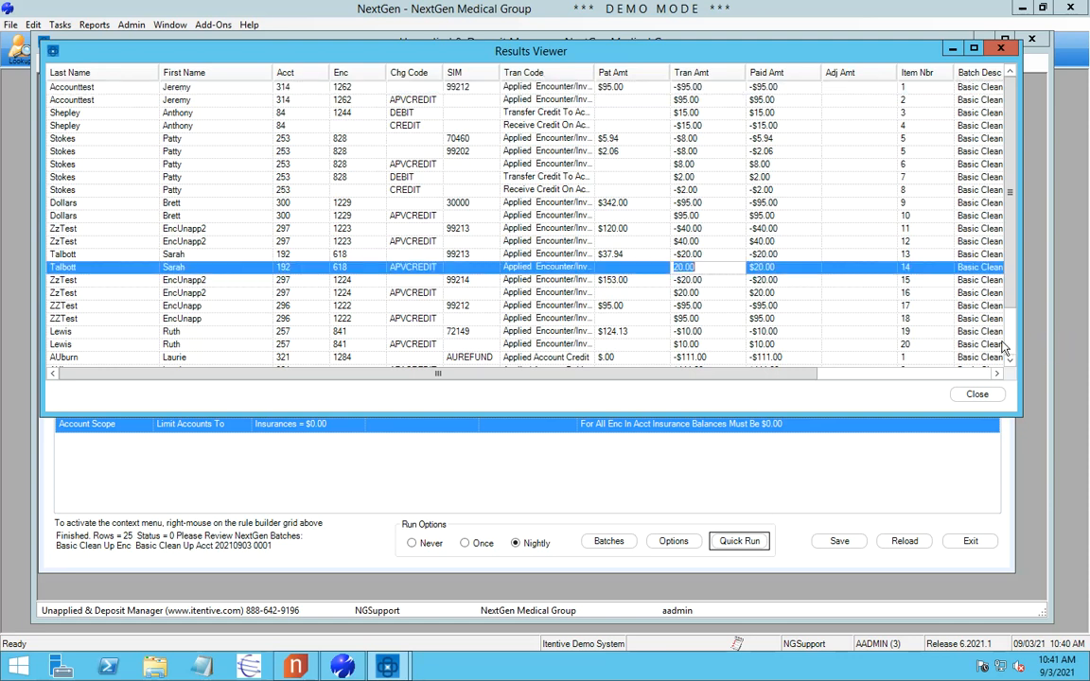
{"action": "scroll", "coordinate": [1014, 350], "scroll_direction": "down", "scroll_amount": 1}
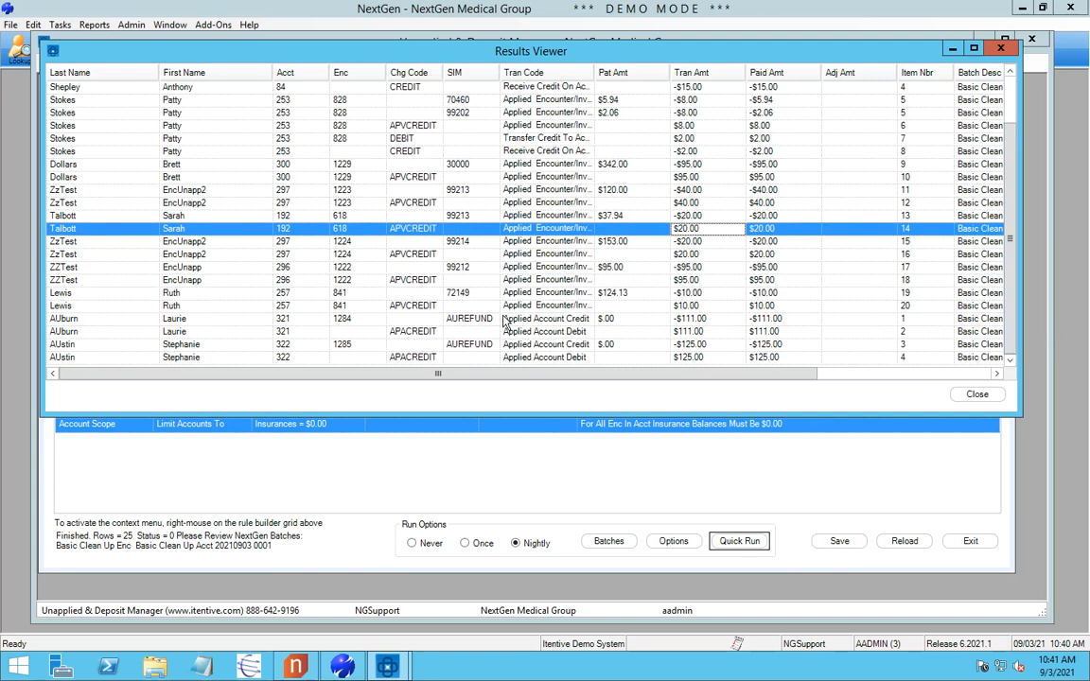
{"action": "left_click", "coordinate": [480, 346]}
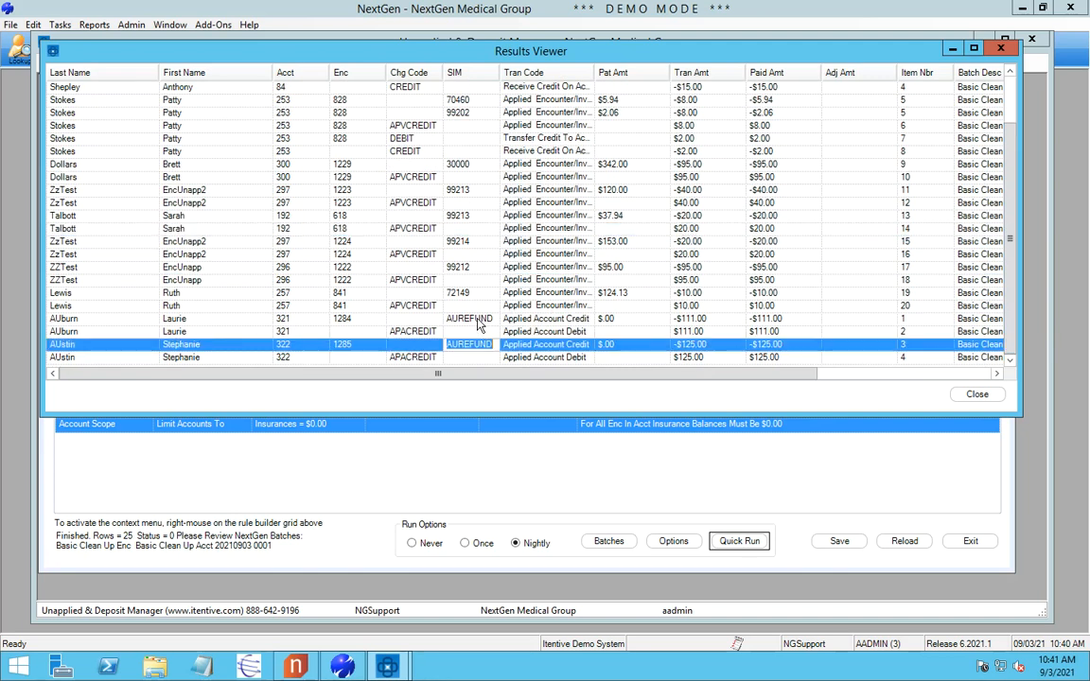
{"action": "left_click", "coordinate": [484, 322]}
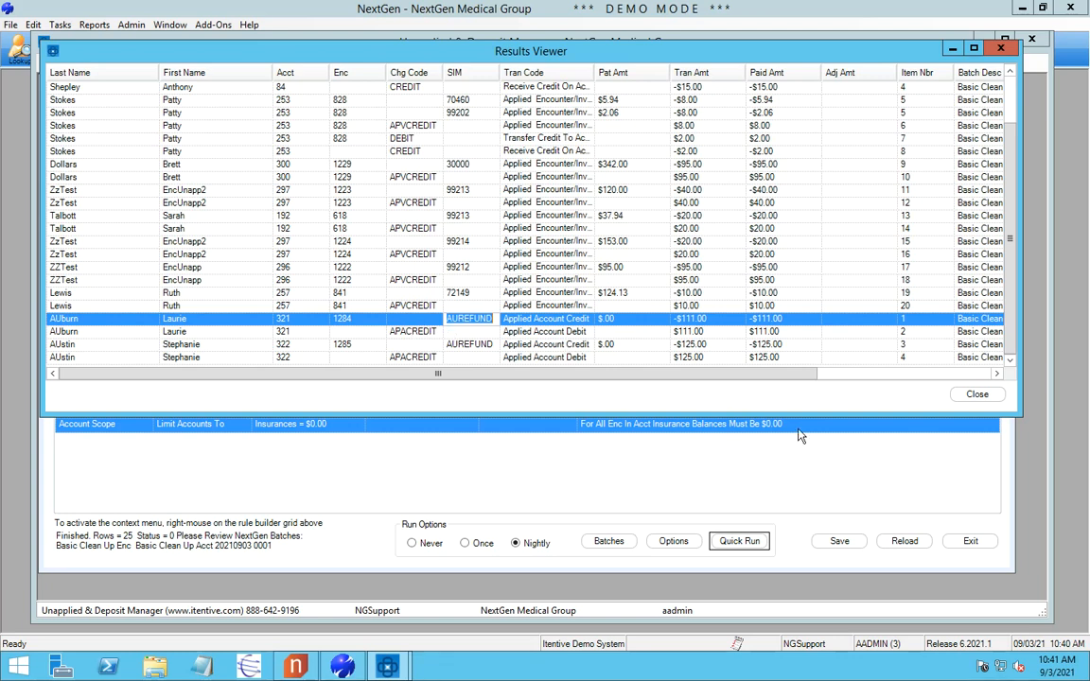
{"action": "left_click", "coordinate": [979, 395]}
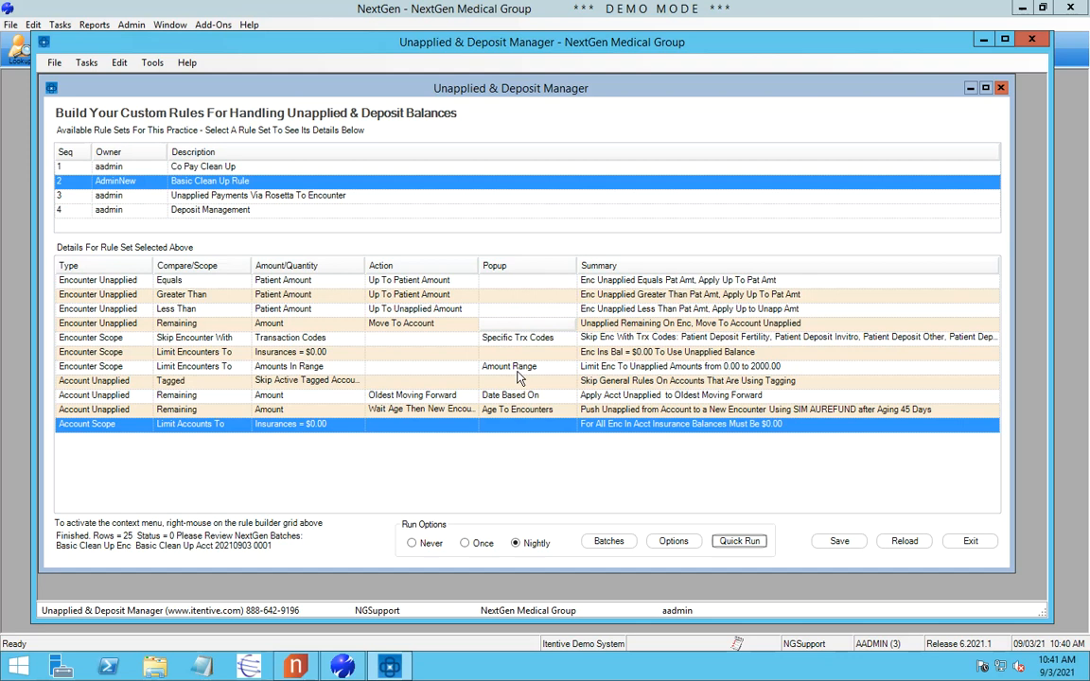
- Switch to NextGen and open the transaction ledger of the Basic Clean Up Acct batch from Batch Posting
{"action": "left_click", "coordinate": [347, 667]}
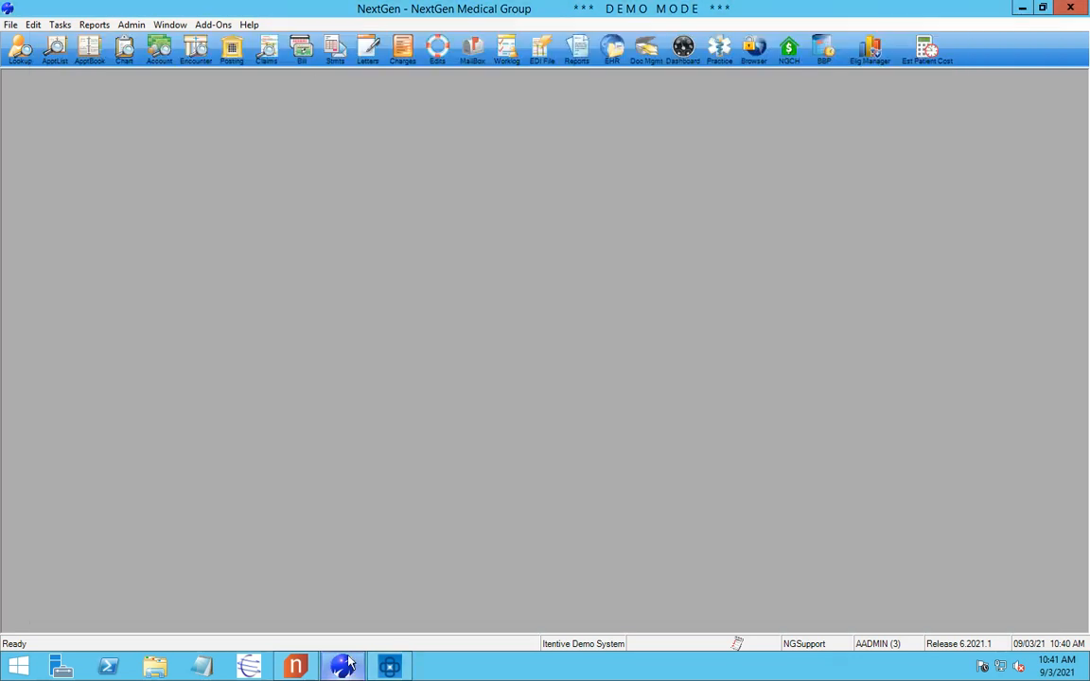
{"action": "left_click", "coordinate": [232, 52]}
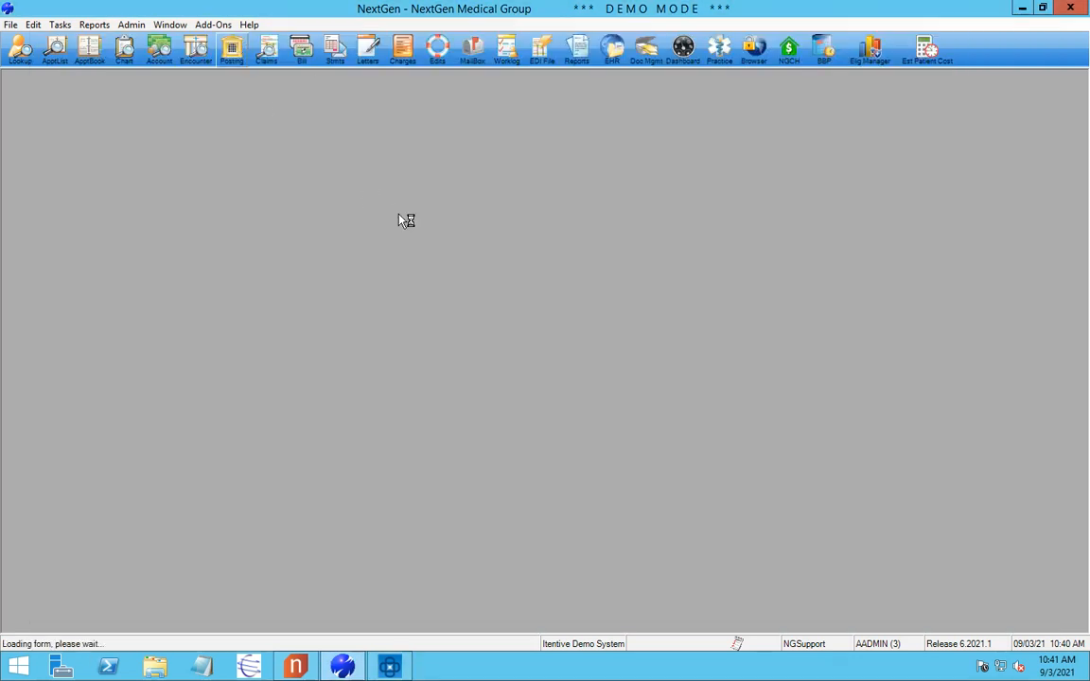
{"action": "left_click", "coordinate": [389, 286]}
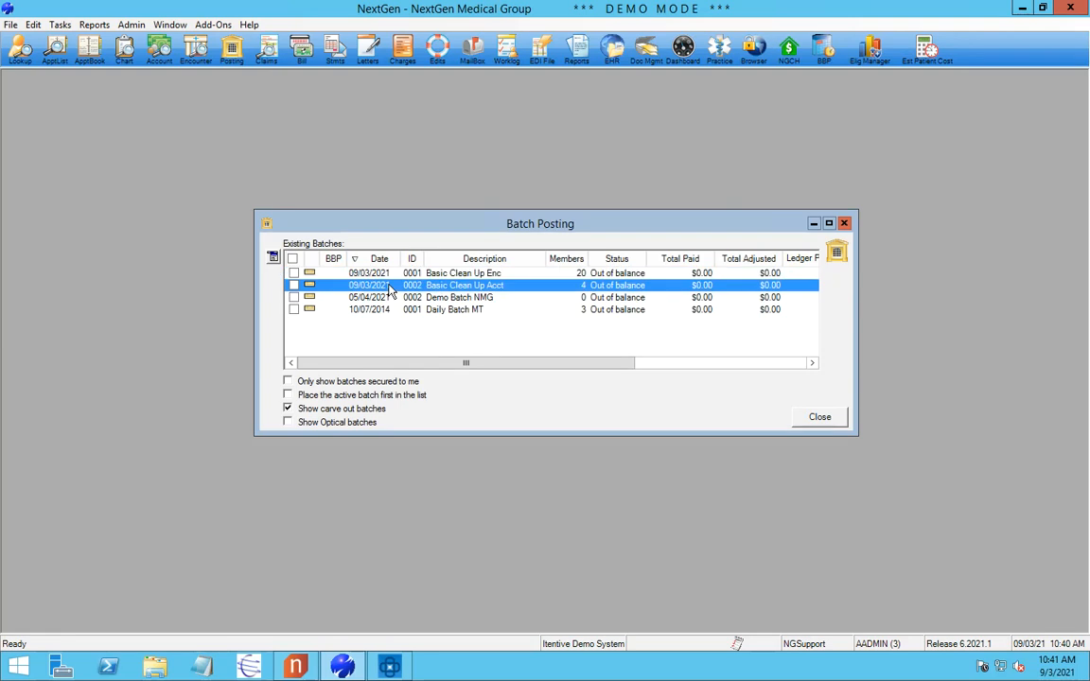
{"action": "left_click", "coordinate": [293, 284]}
{"action": "right_click", "coordinate": [362, 290]}
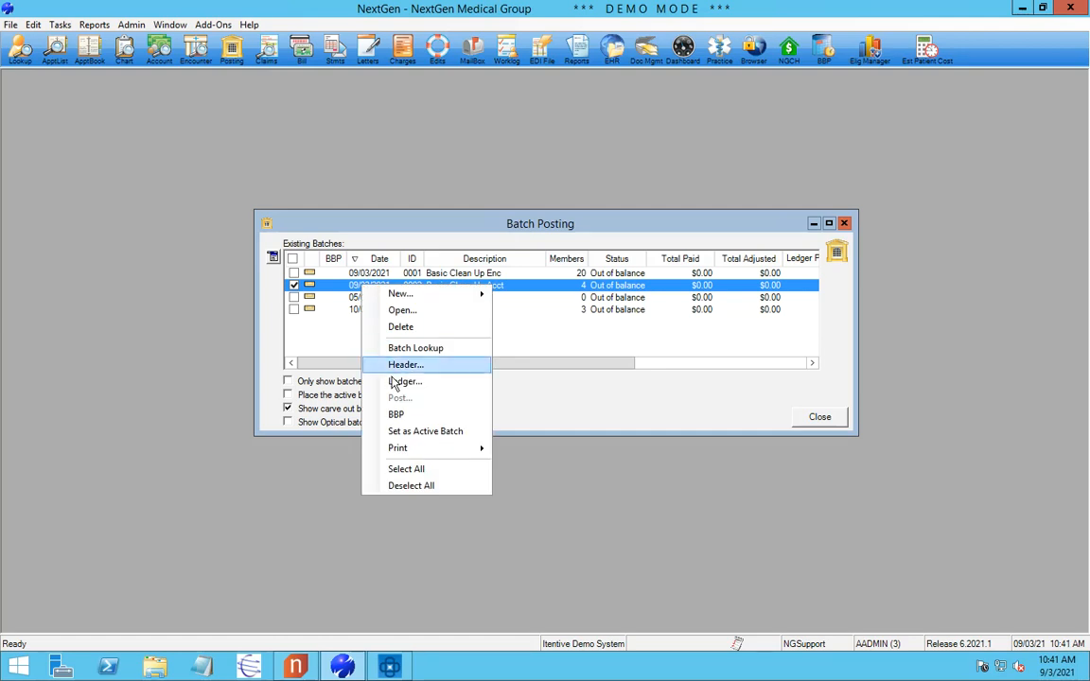
{"action": "left_click", "coordinate": [401, 381]}
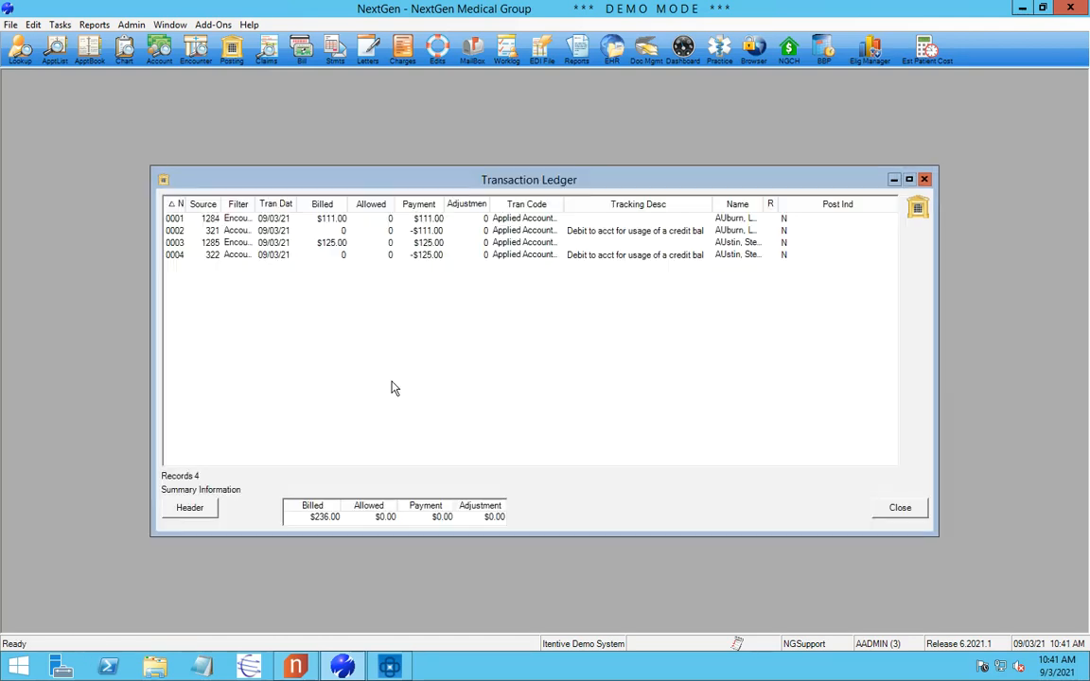
- Set the Total Billed in the Basic Clean Up Acct batch header to 236 and close the ledger
{"action": "left_click", "coordinate": [188, 508]}
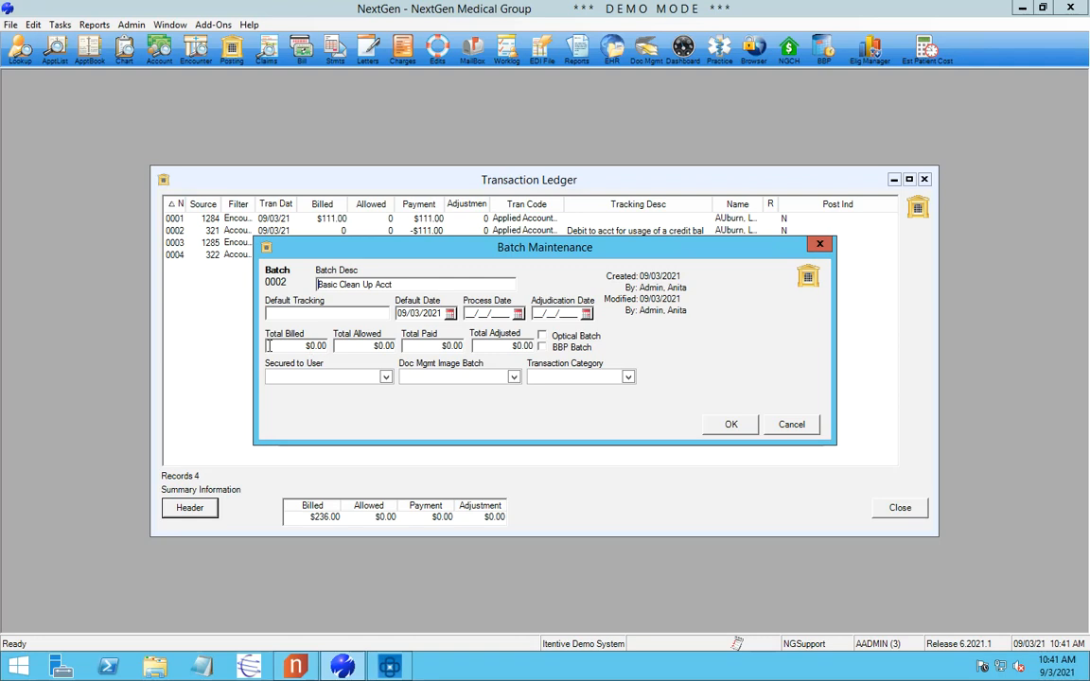
{"action": "left_click", "coordinate": [269, 346]}
{"action": "type", "text": "236"}
{"action": "left_click", "coordinate": [723, 424]}
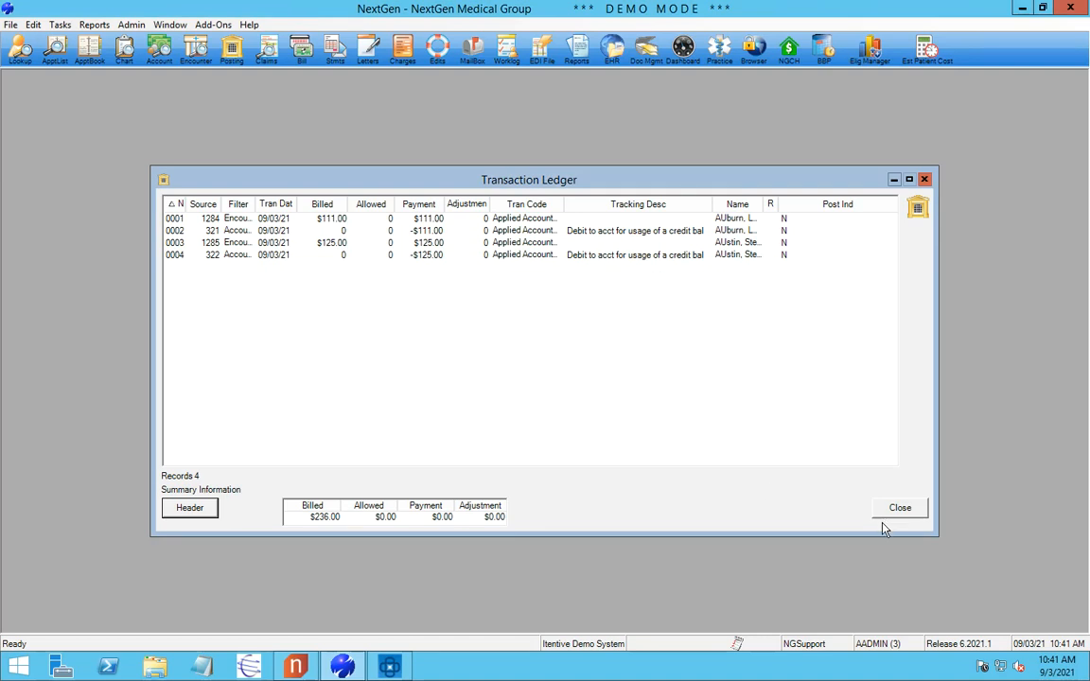
{"action": "left_click", "coordinate": [903, 510]}
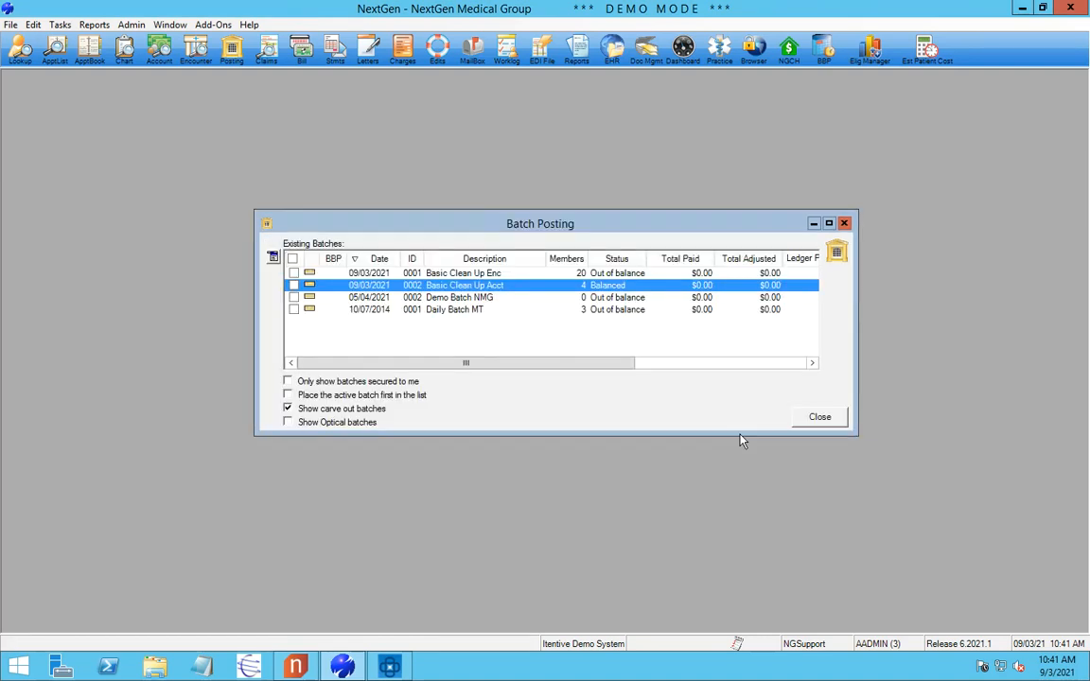
- Post the balanced Basic Clean Up Acct batch dated 09/03/2021 and acknowledge the posting
{"action": "right_click", "coordinate": [515, 286]}
{"action": "left_click", "coordinate": [536, 402]}
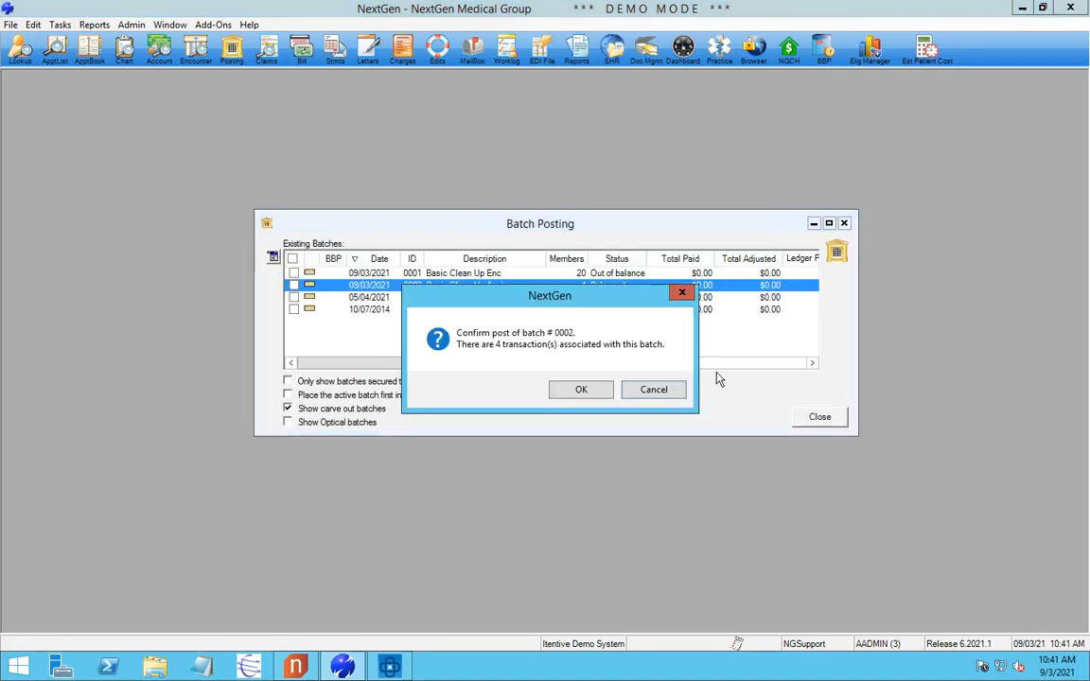
{"action": "left_click", "coordinate": [579, 388]}
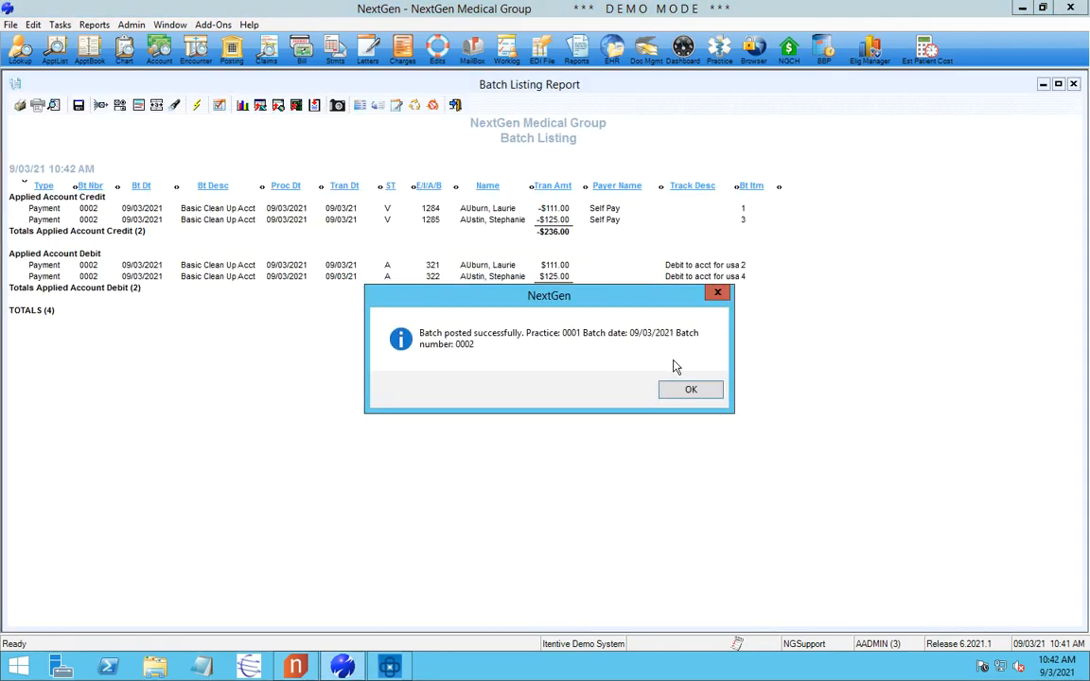
{"action": "left_click", "coordinate": [680, 389]}
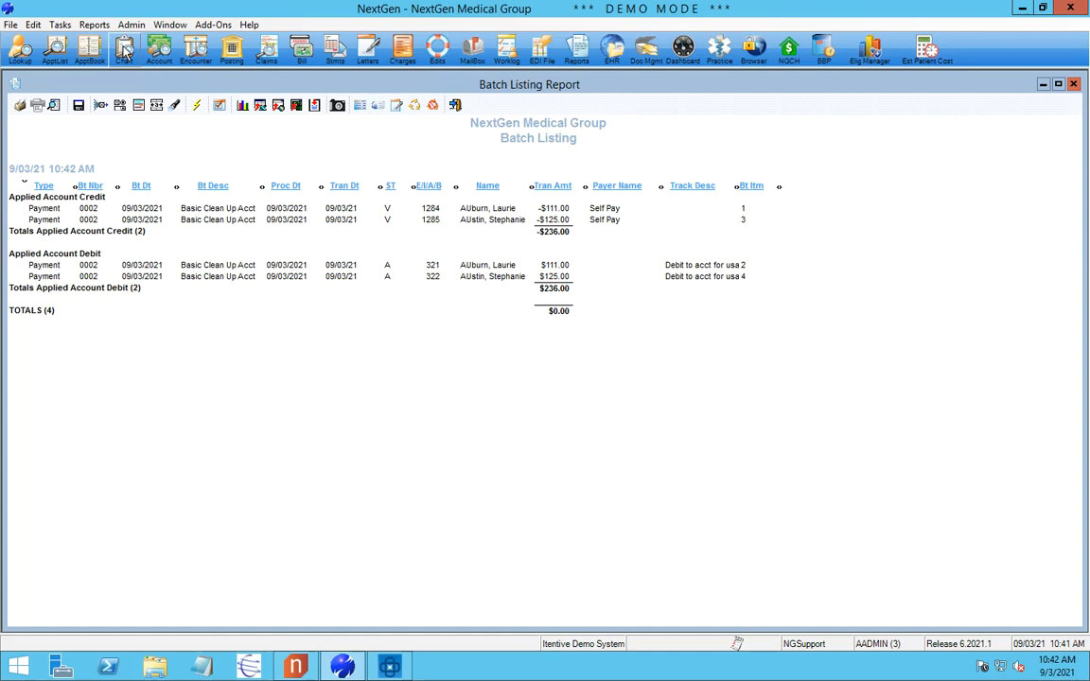
- Look up the first encounter in the batch listing by its encounter number, review its transactions, and close all open windows
{"action": "left_click", "coordinate": [175, 60]}
{"action": "left_click_drag", "start_coordinate": [652, 90], "coordinate": [654, 348]}
{"action": "left_click", "coordinate": [717, 426]}
{"action": "type", "text": "1284"}
{"action": "key", "text": "Return"}
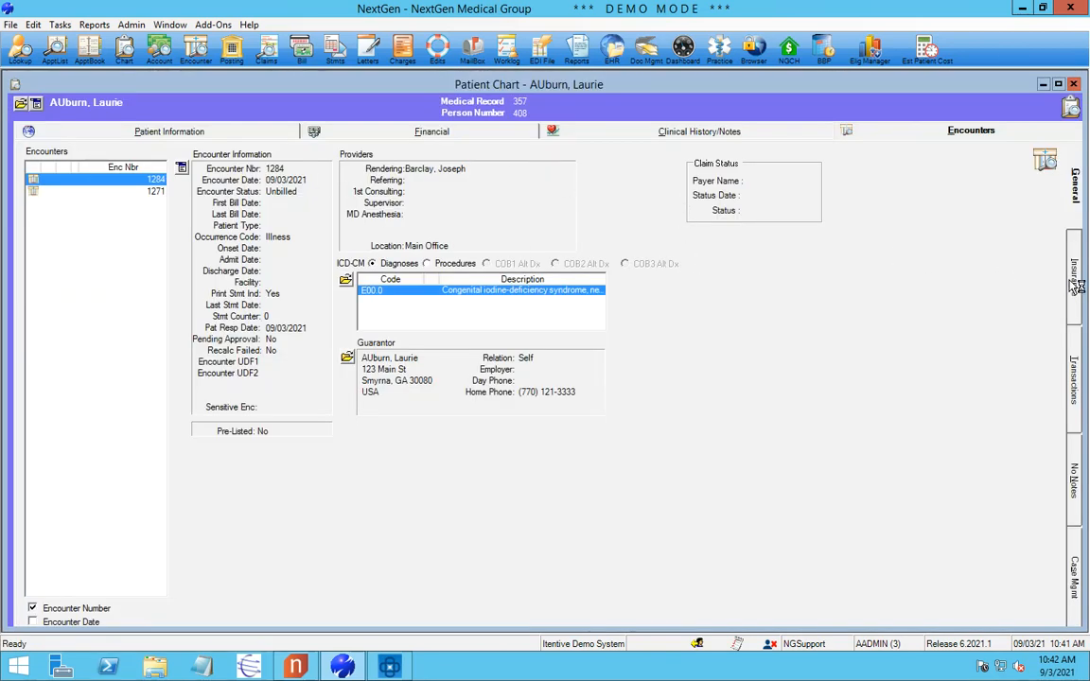
{"action": "left_click", "coordinate": [1081, 371]}
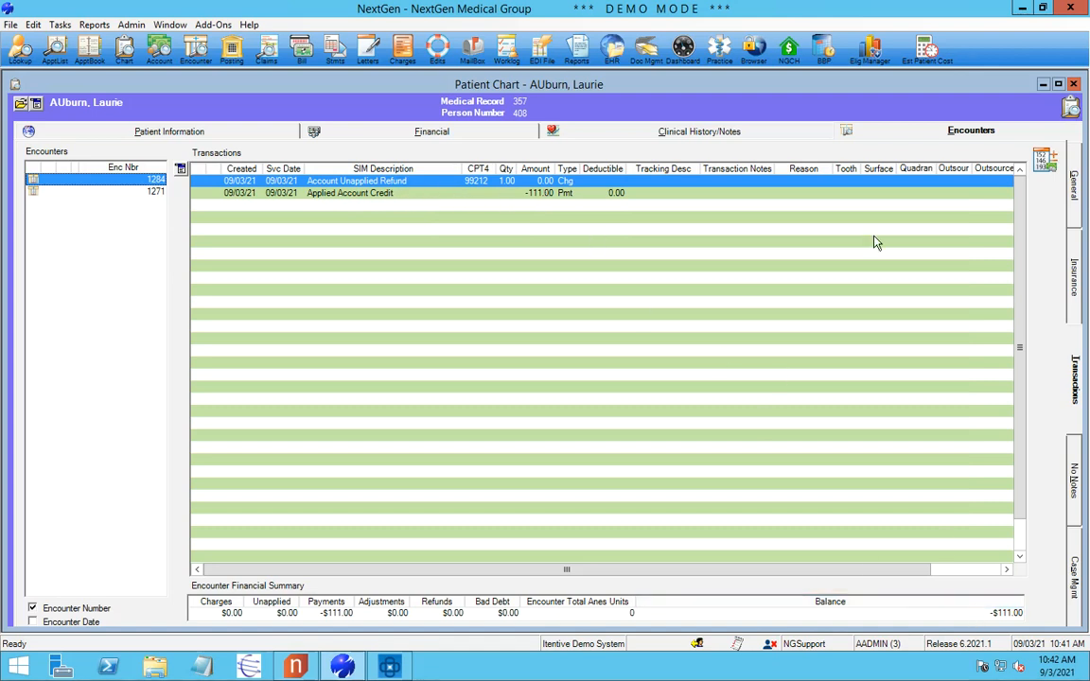
{"action": "left_click", "coordinate": [1073, 85]}
{"action": "left_click", "coordinate": [1073, 86]}
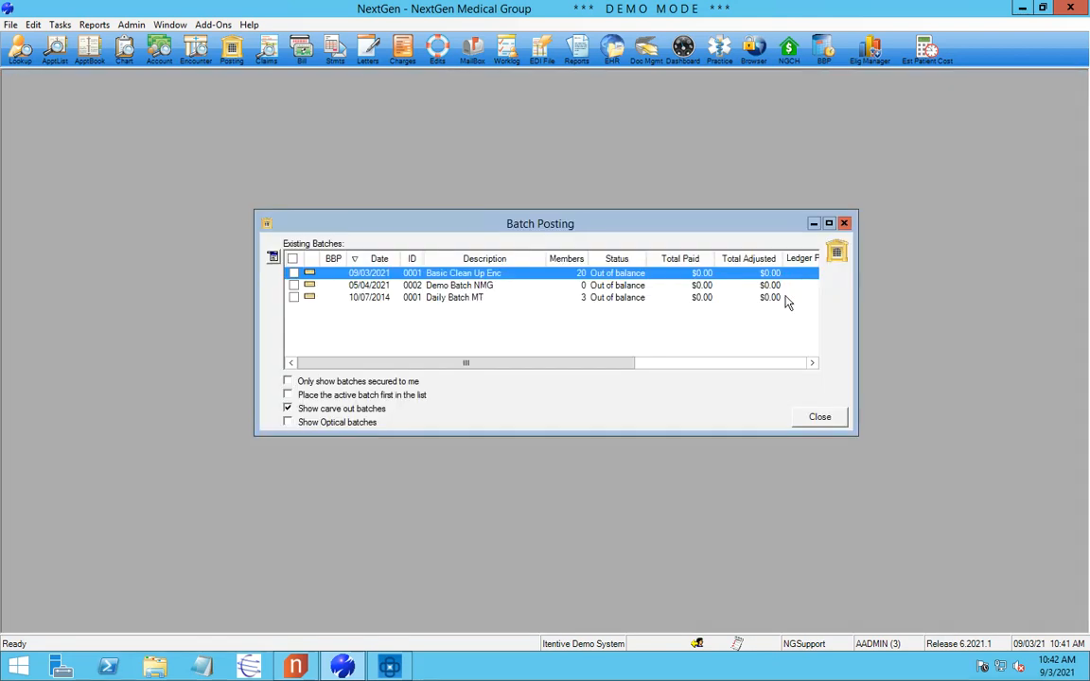
{"action": "left_click", "coordinate": [811, 419]}
- Switch to Unapplied & Deposit Manager and review each rule of the Unapplied Payments Via Rosetta To Encounter rule set
{"action": "left_click", "coordinate": [391, 667]}
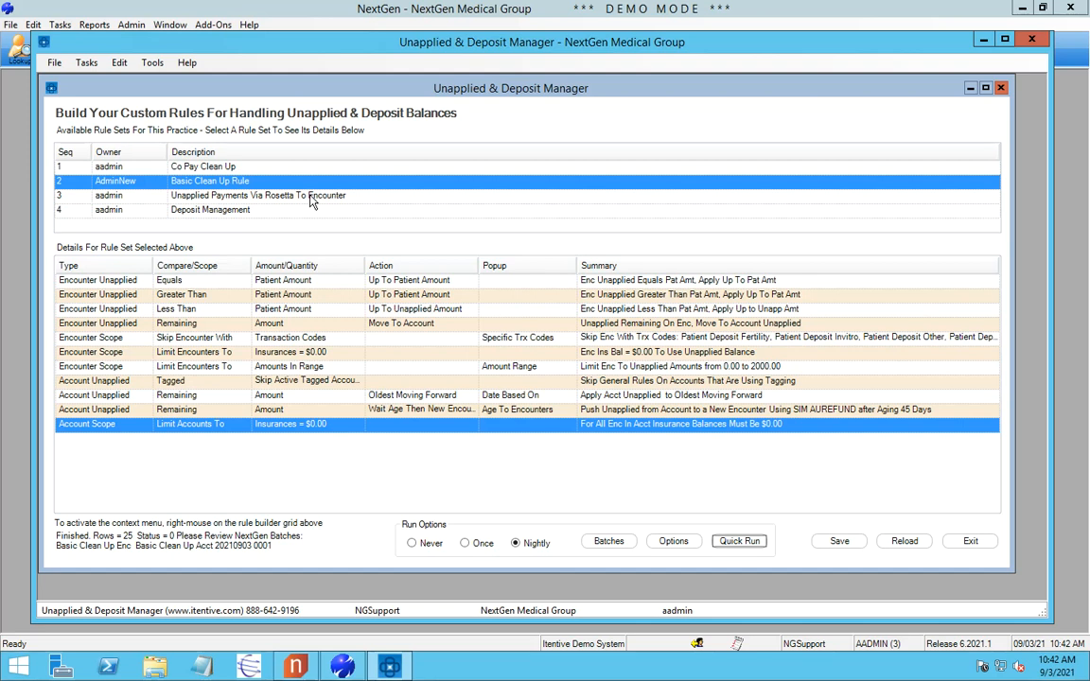
{"action": "left_click", "coordinate": [311, 195]}
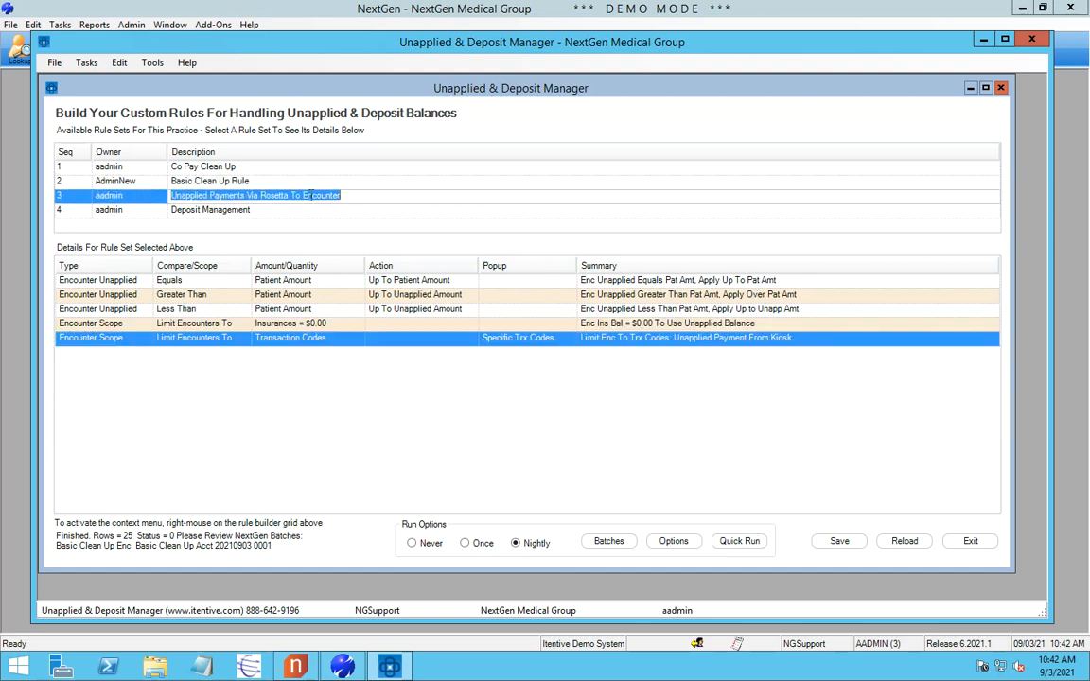
{"action": "left_click", "coordinate": [401, 313]}
{"action": "left_click", "coordinate": [99, 281]}
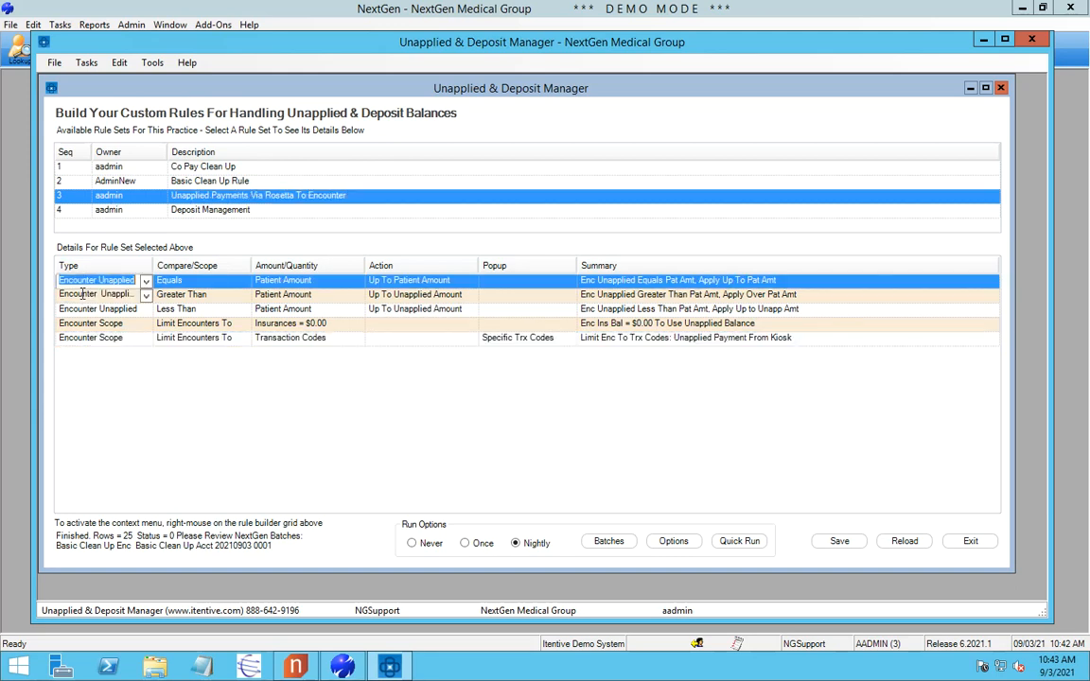
{"action": "left_click", "coordinate": [83, 294]}
{"action": "left_click", "coordinate": [277, 308]}
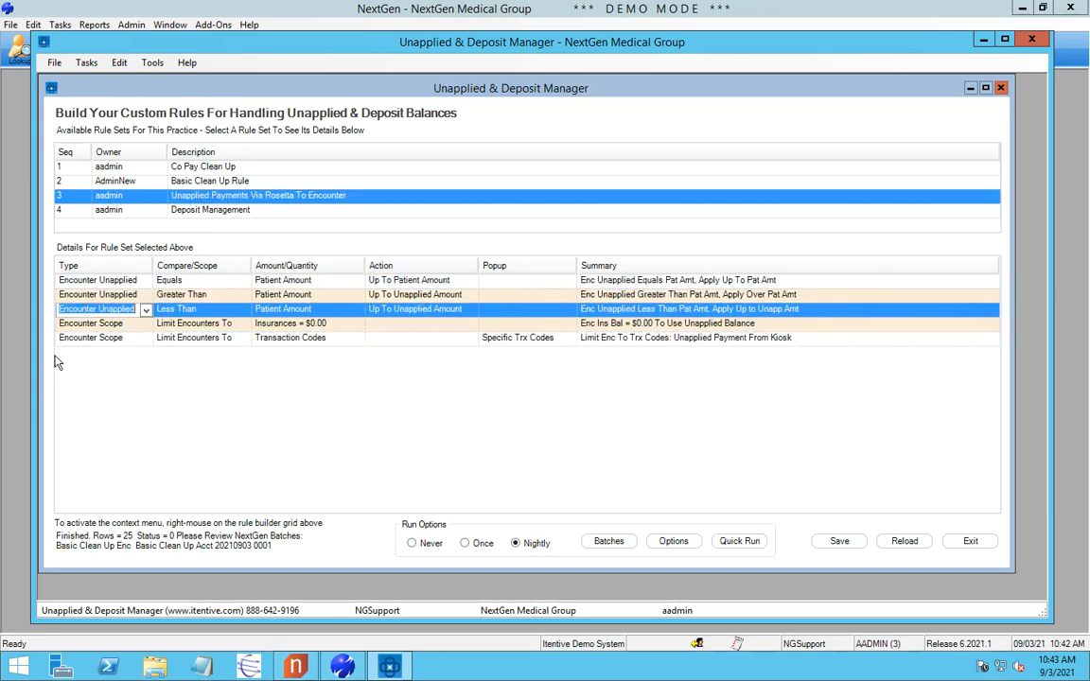
{"action": "left_click", "coordinate": [74, 322]}
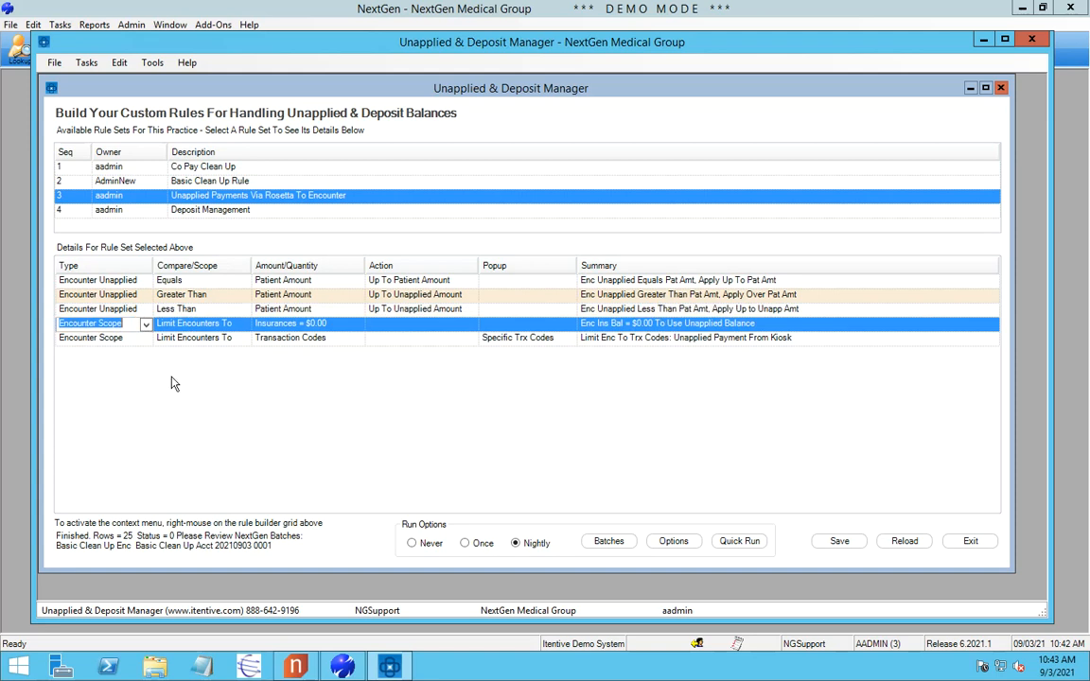
{"action": "left_click", "coordinate": [126, 341]}
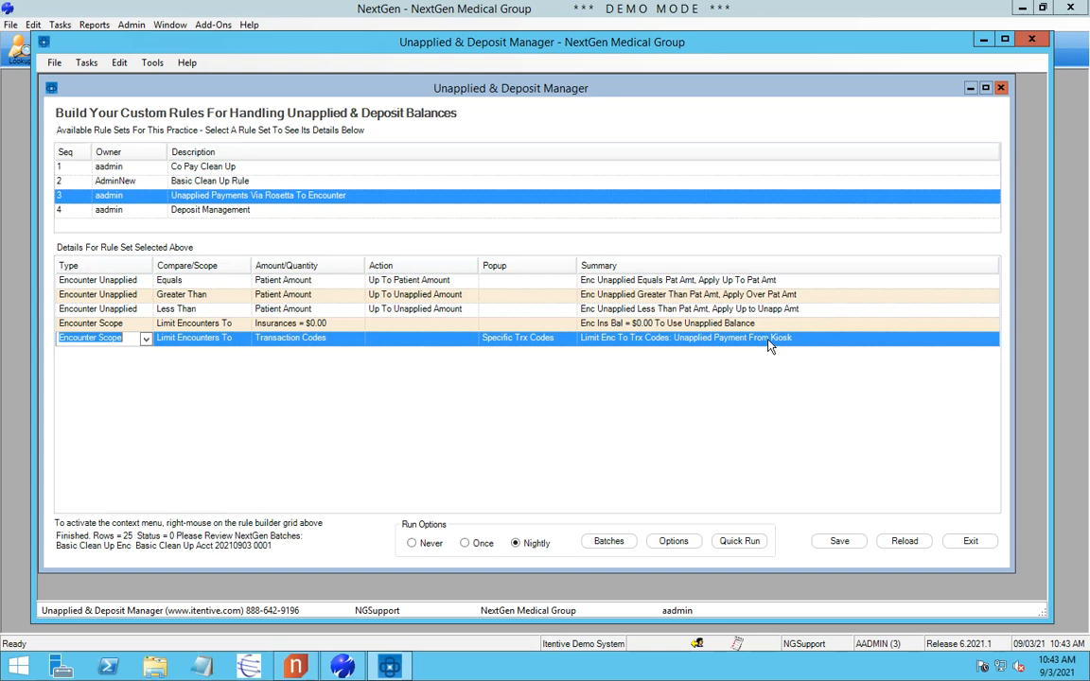
- Check the specific transaction codes of the Limit Encounters To rule, accept them, and save the rule set
{"action": "left_click", "coordinate": [524, 340]}
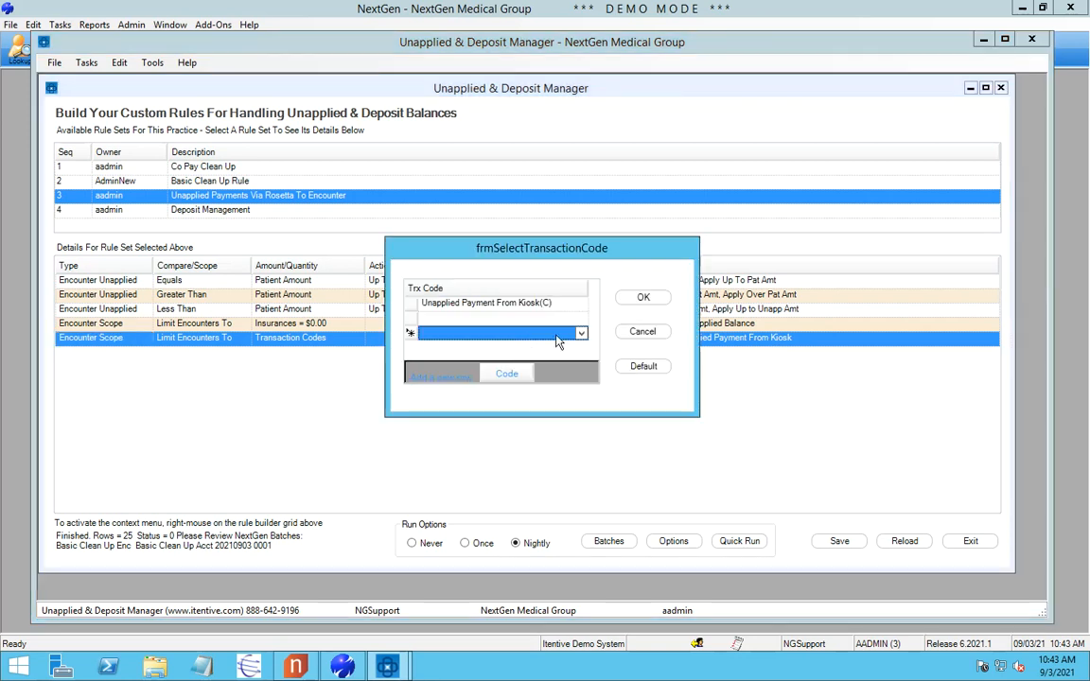
{"action": "left_click", "coordinate": [581, 319]}
{"action": "left_click", "coordinate": [581, 318]}
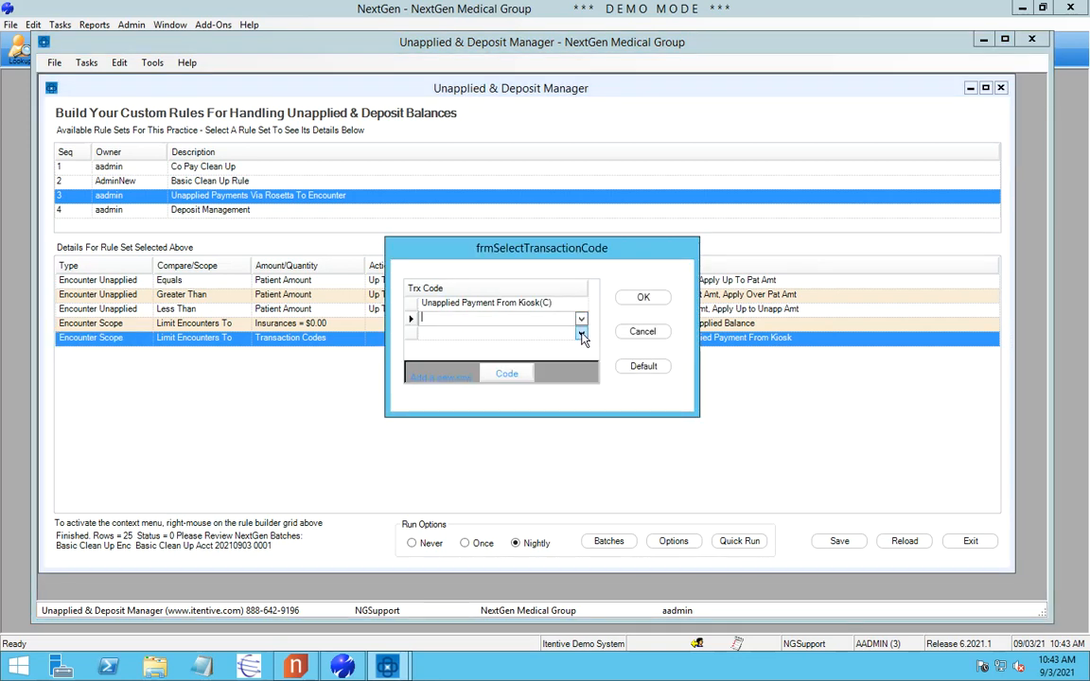
{"action": "left_click", "coordinate": [644, 297]}
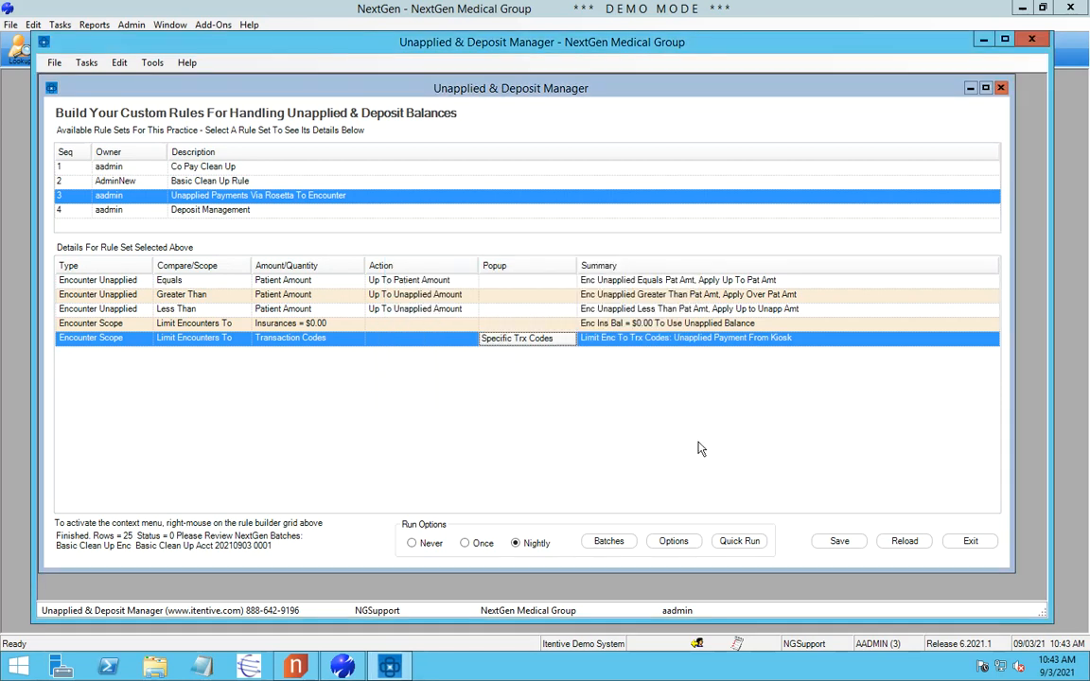
{"action": "left_click", "coordinate": [839, 543]}
{"action": "left_click", "coordinate": [535, 381]}
- Select the Deposit Management rule set and open the Deposit Tag Set Cross Reference
{"action": "left_click", "coordinate": [352, 209]}
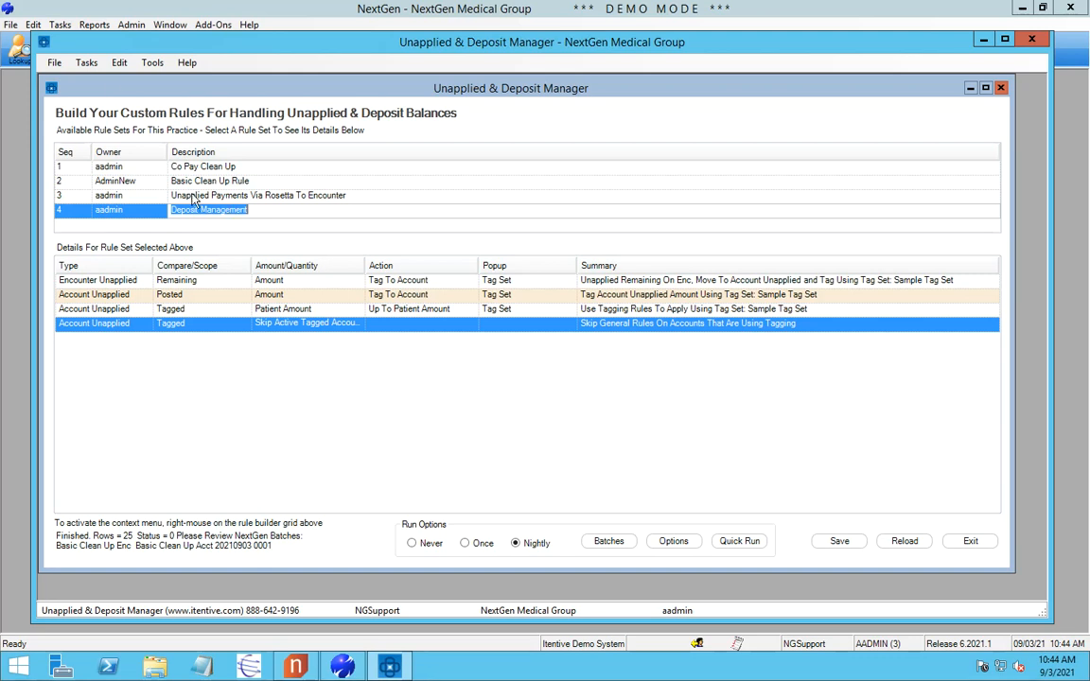
{"action": "left_click", "coordinate": [86, 62]}
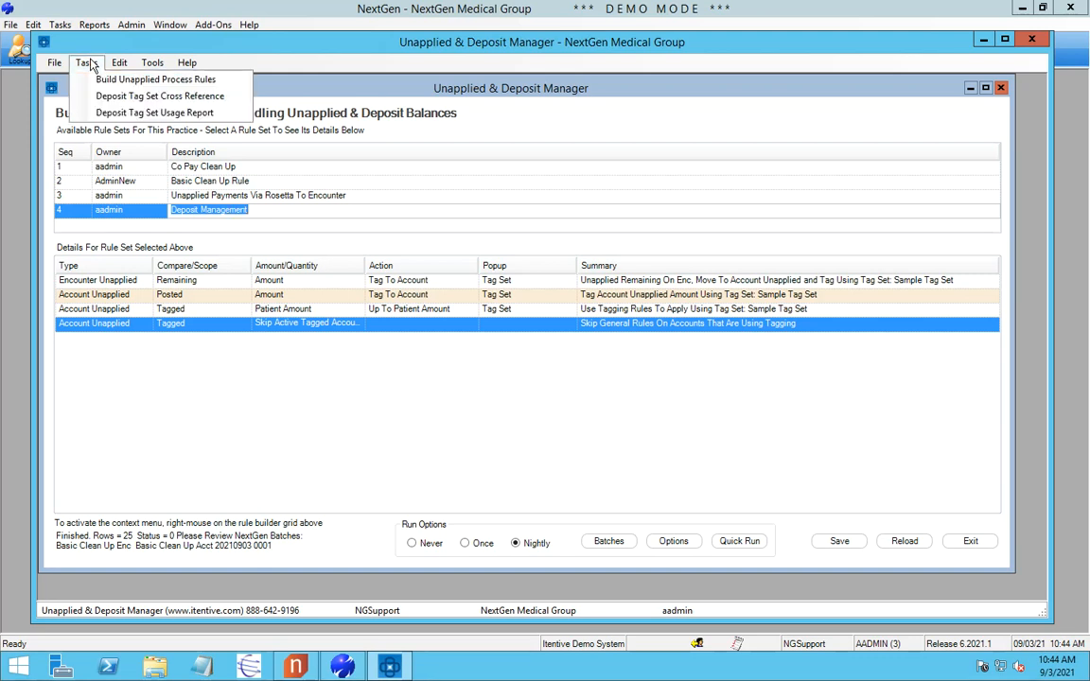
{"action": "left_click", "coordinate": [109, 96]}
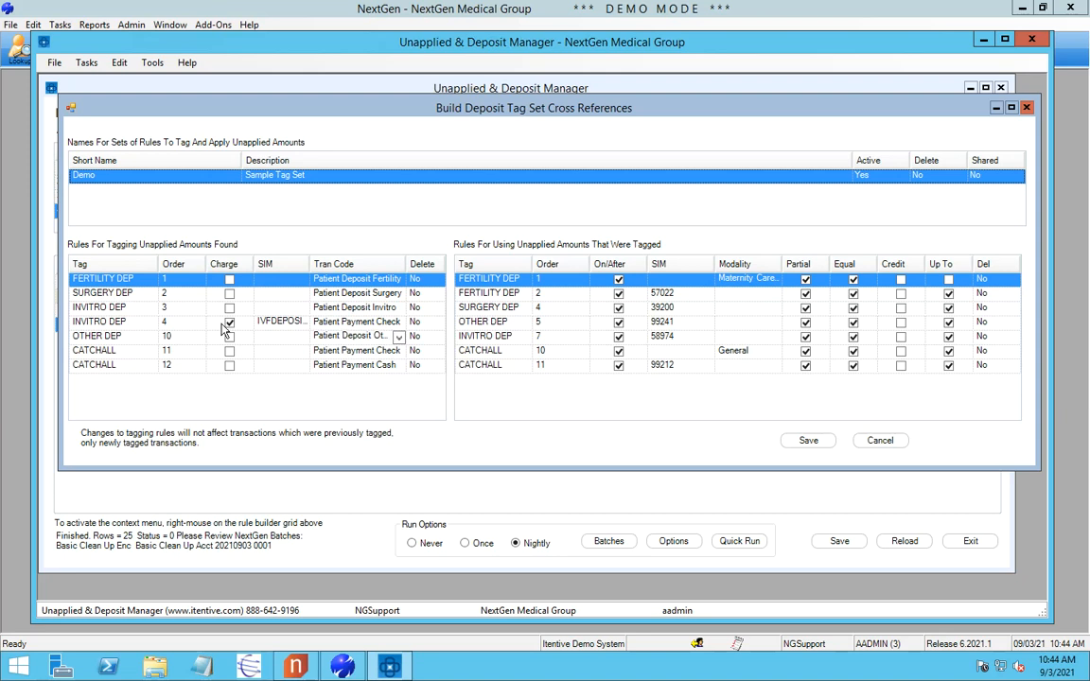
- Examine how the Sample Tag Set tags and uses FERTILITY DEP amounts by transaction code, SIM and modality, and save the cross references
{"action": "left_click", "coordinate": [142, 280]}
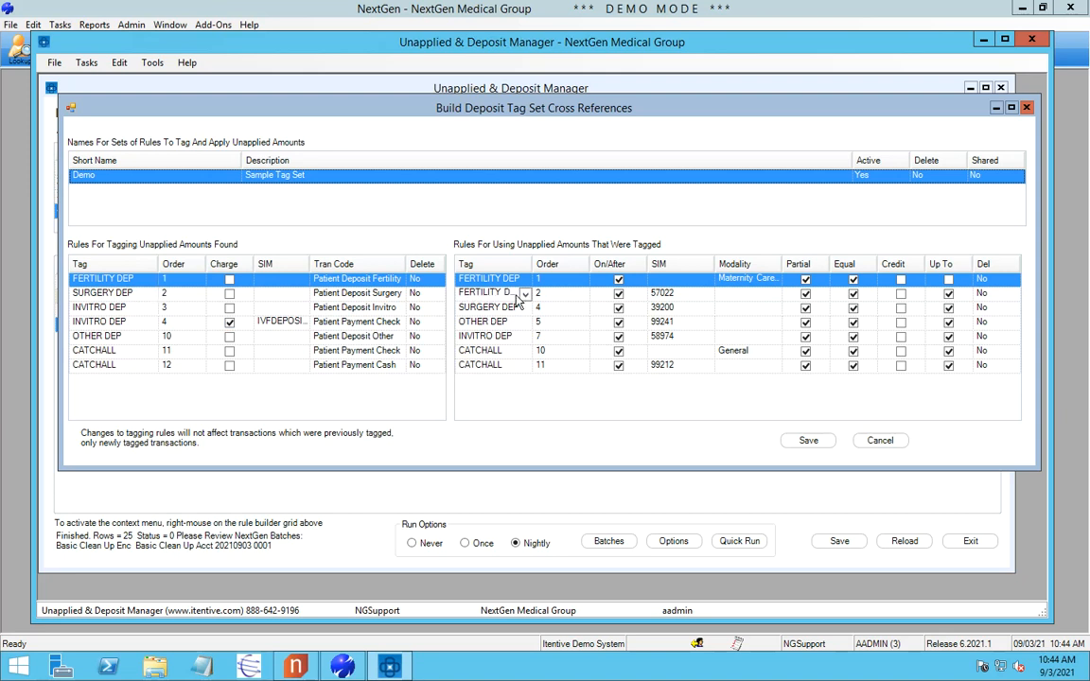
{"action": "left_click", "coordinate": [663, 294]}
{"action": "left_click", "coordinate": [747, 280]}
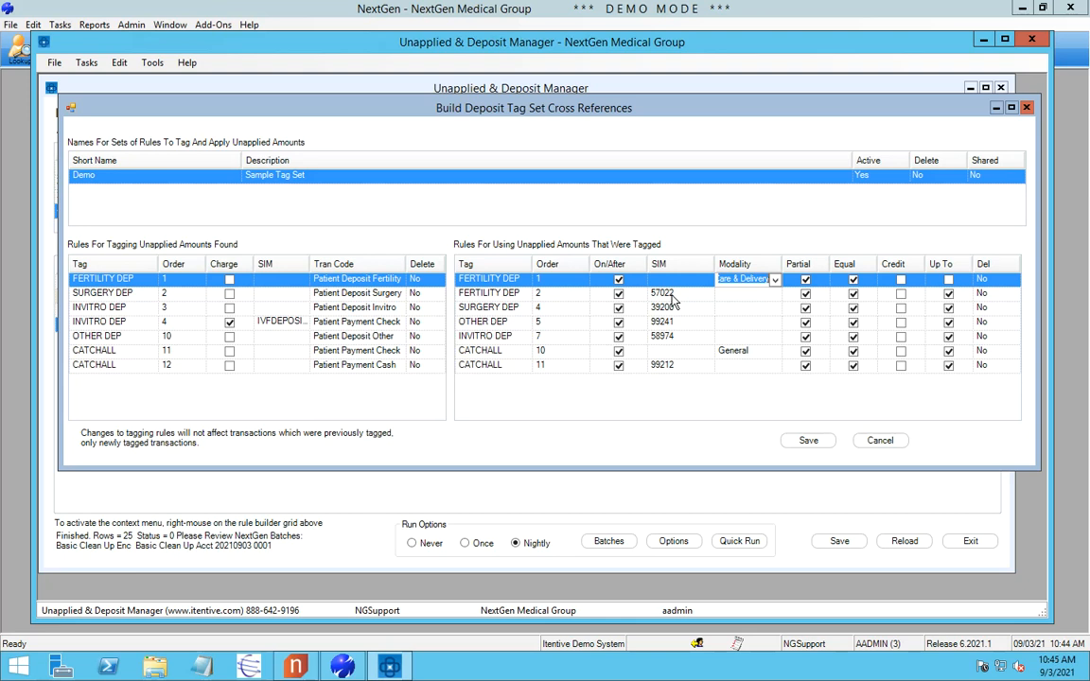
{"action": "left_click", "coordinate": [345, 284]}
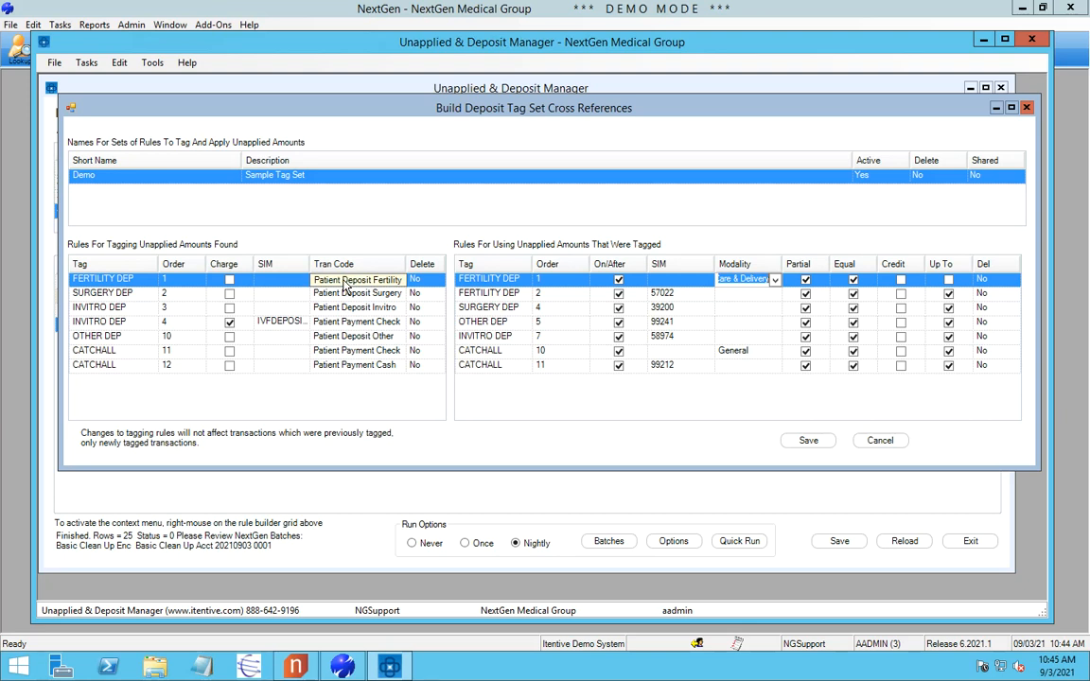
{"action": "left_click", "coordinate": [135, 279]}
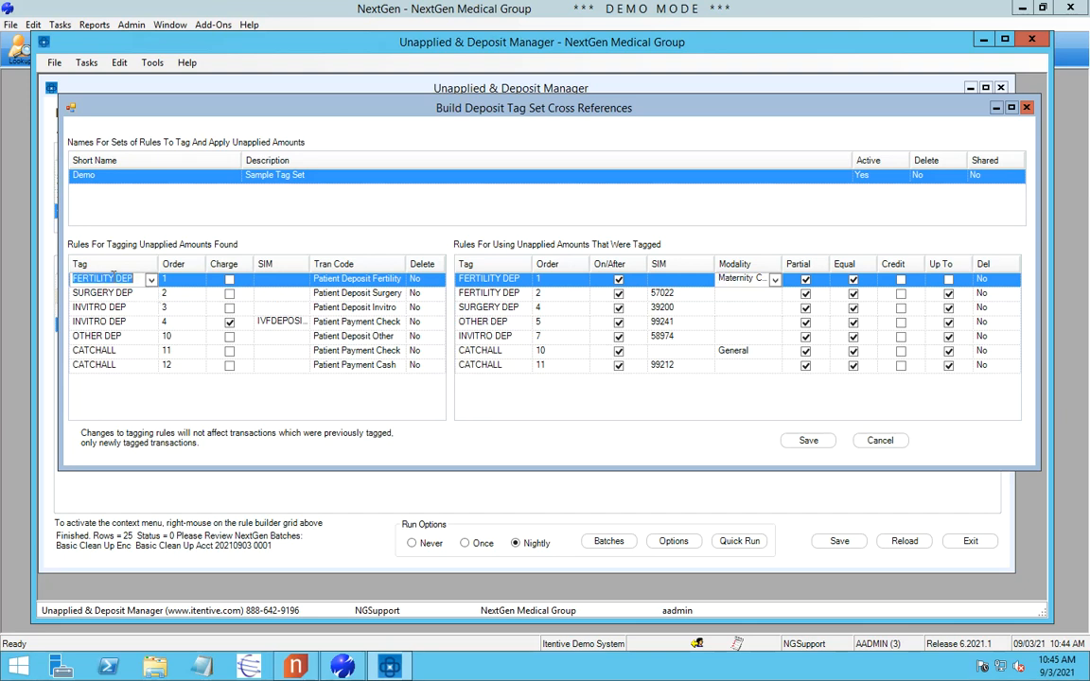
{"action": "left_click", "coordinate": [477, 279]}
{"action": "left_click", "coordinate": [480, 294]}
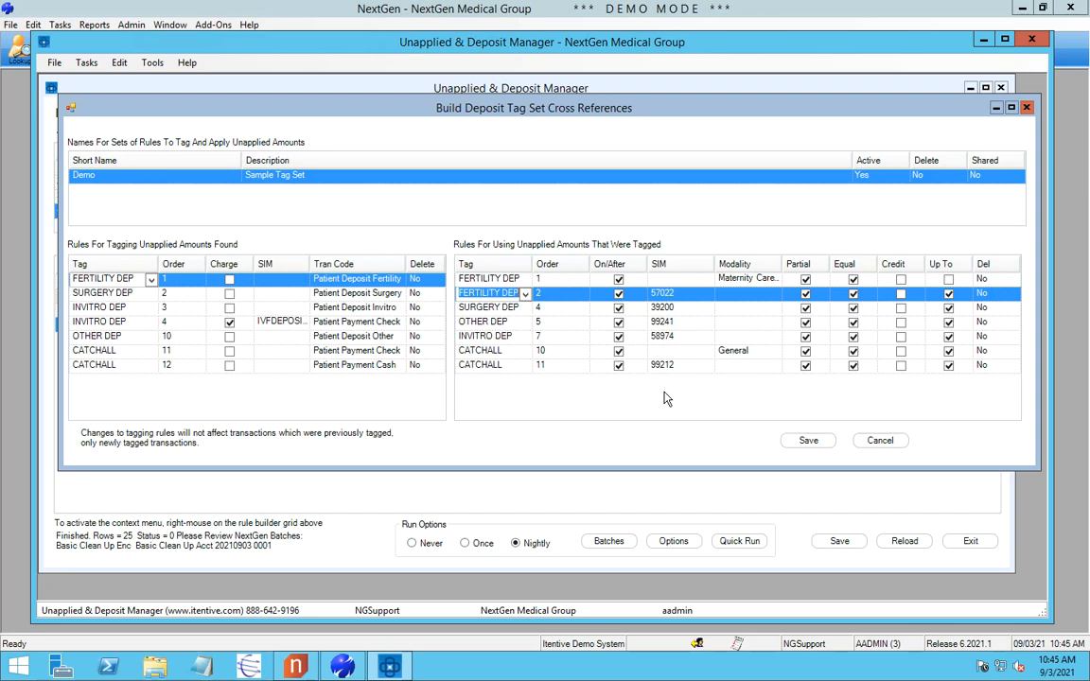
{"action": "left_click", "coordinate": [810, 441]}
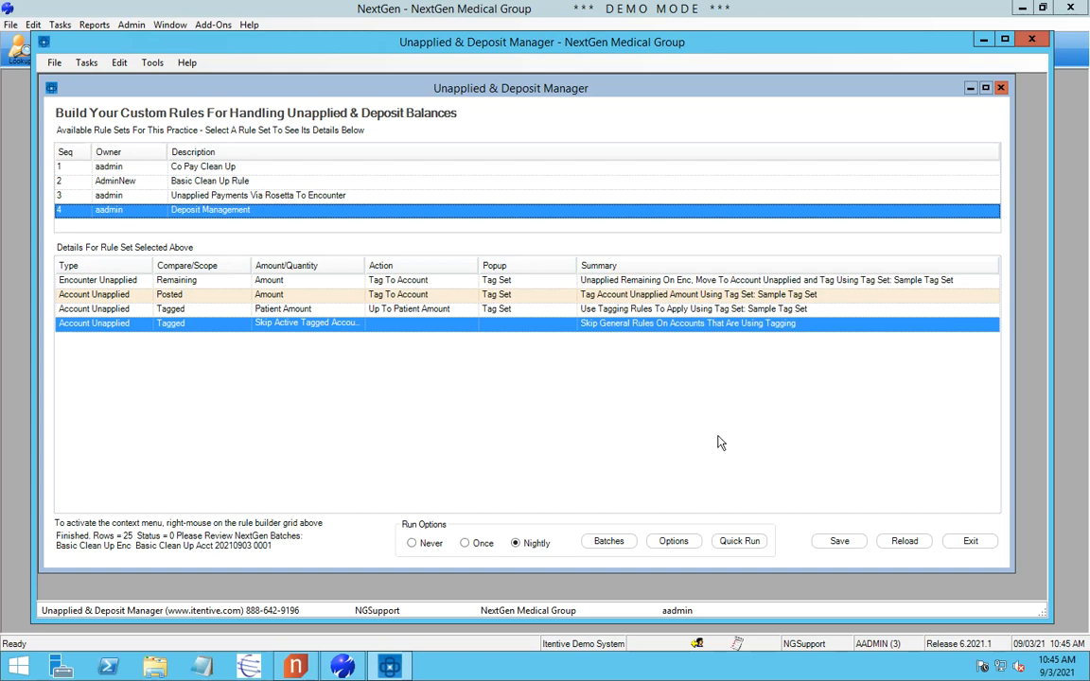
- Add a rule set with the description New Rule and save and reload the rule set list
{"action": "right_click", "coordinate": [388, 216]}
{"action": "left_click", "coordinate": [389, 217]}
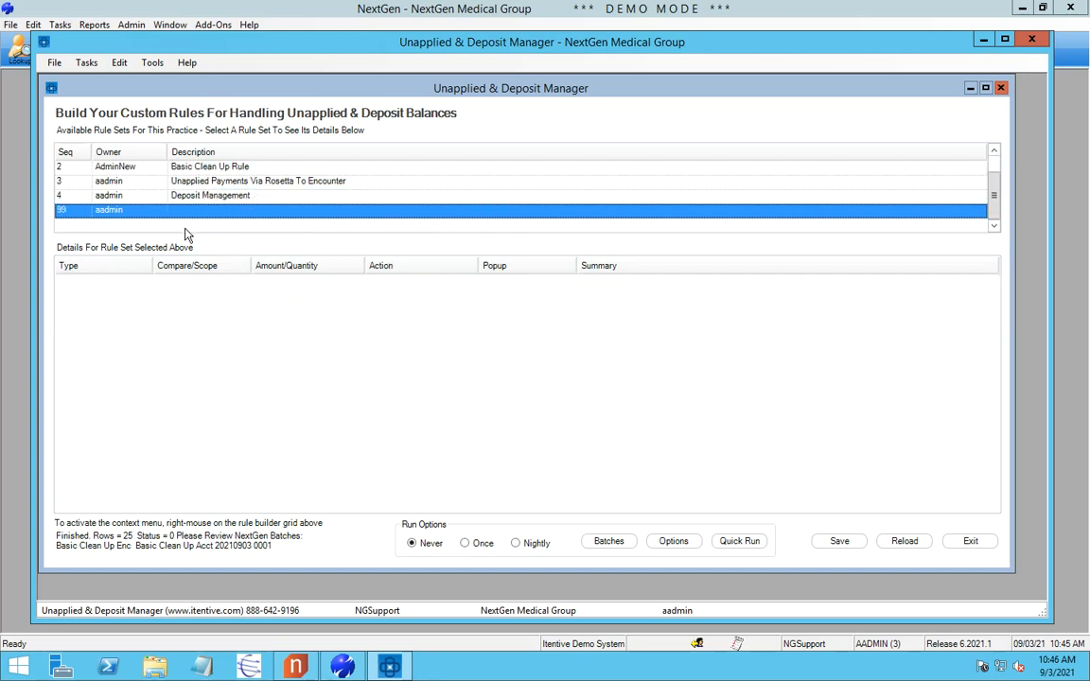
{"action": "left_click", "coordinate": [192, 212]}
{"action": "type", "text": "N"}
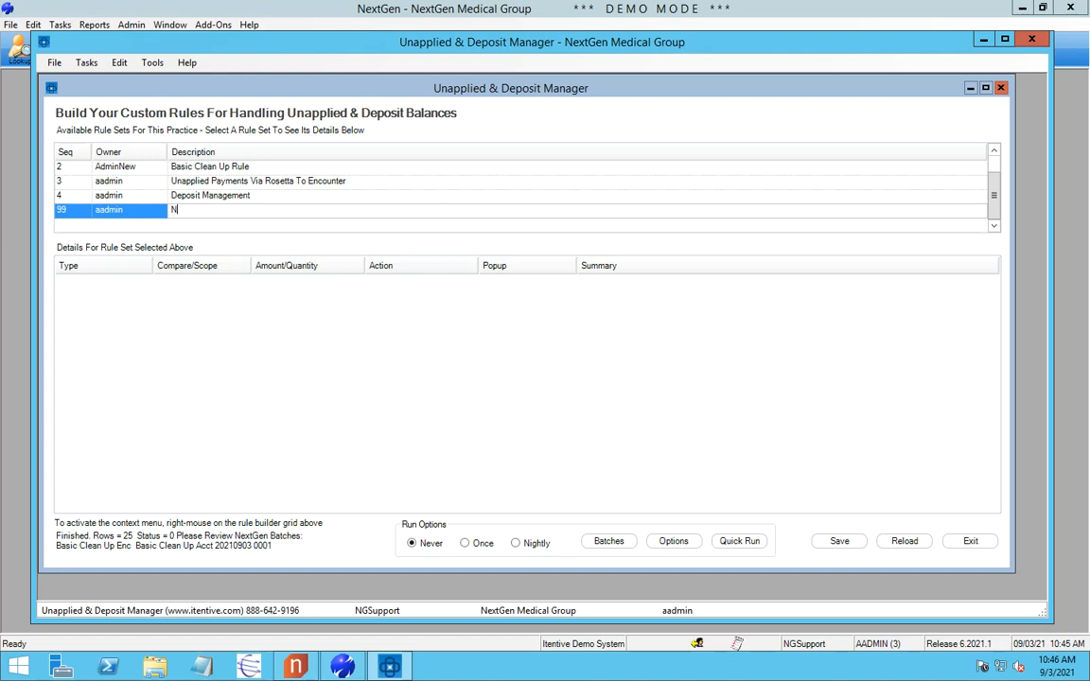
{"action": "type", "text": "ew Rule"}
{"action": "right_click", "coordinate": [209, 180]}
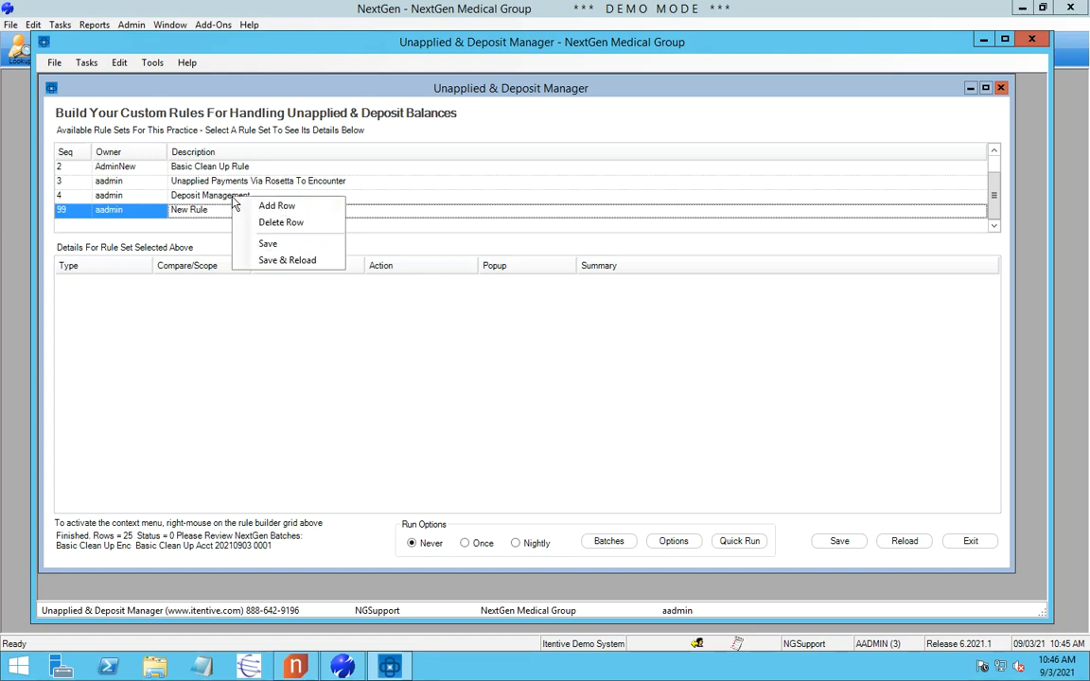
{"action": "left_click", "coordinate": [262, 261]}
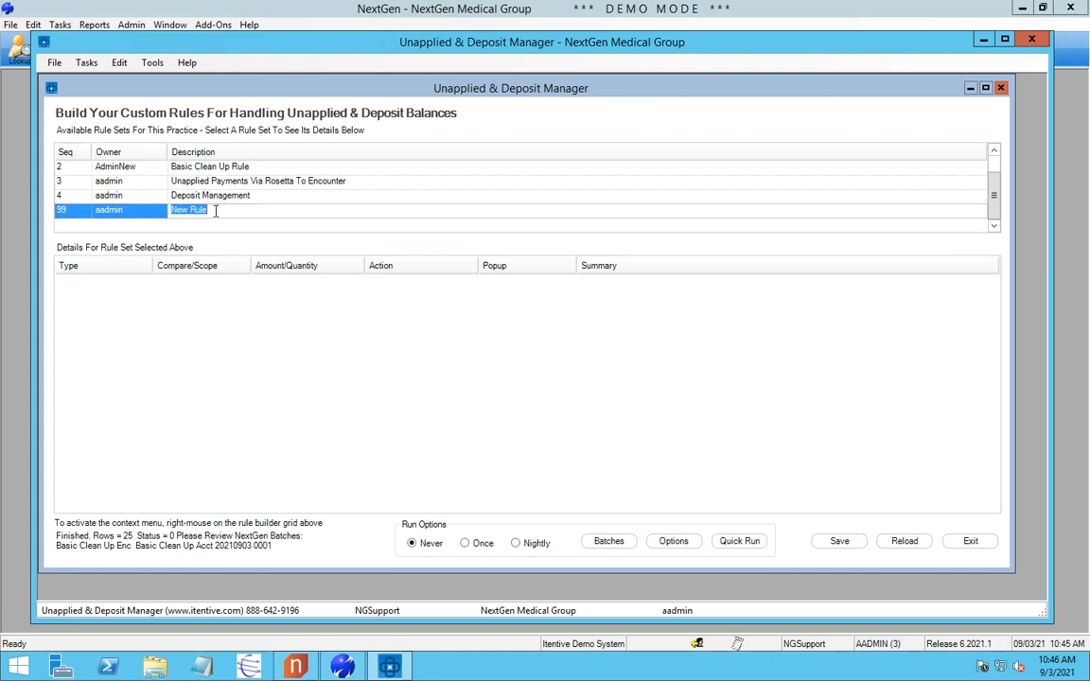
{"action": "left_click", "coordinate": [537, 383]}
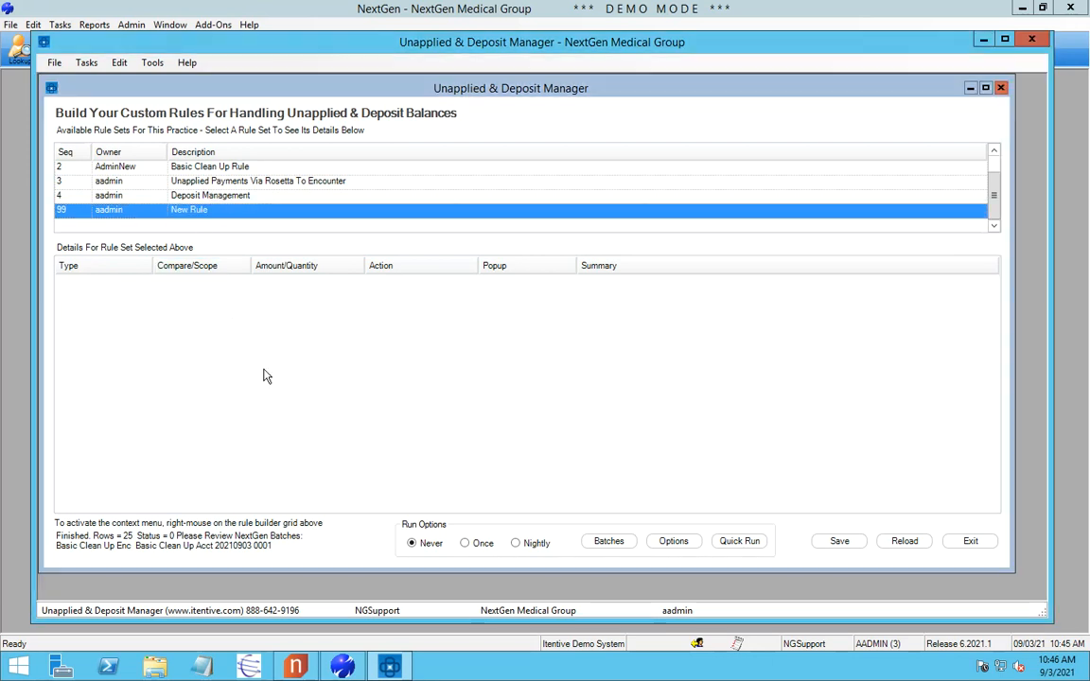
- Load the General Clean Up template into the details of New Rule
{"action": "right_click", "coordinate": [265, 367]}
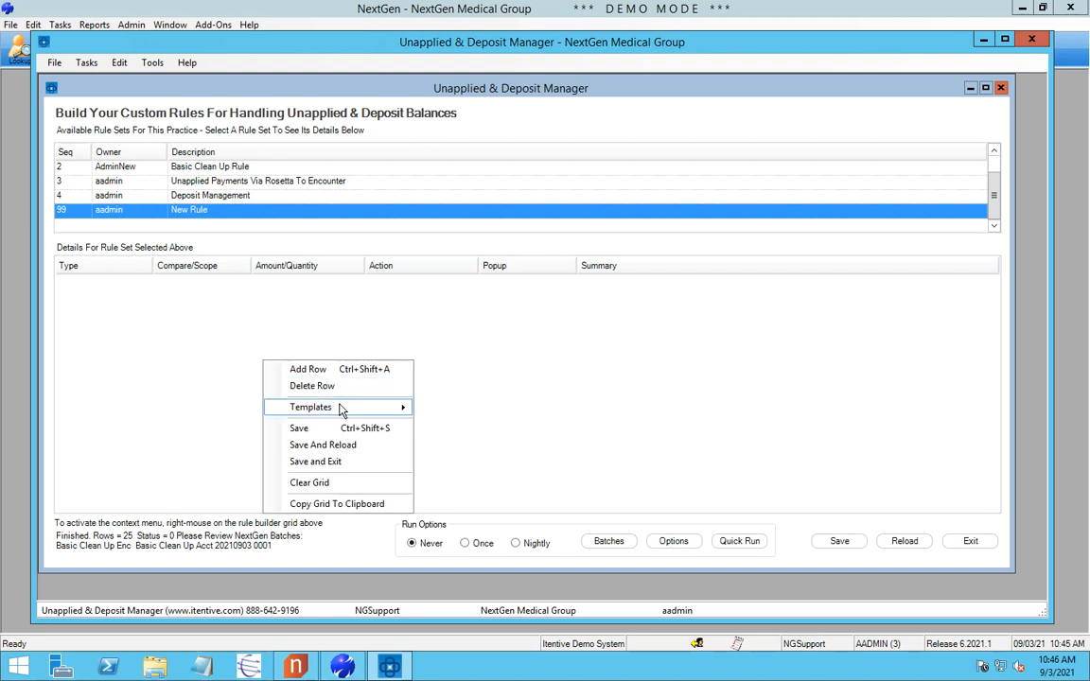
{"action": "mouse_move", "coordinate": [345, 410]}
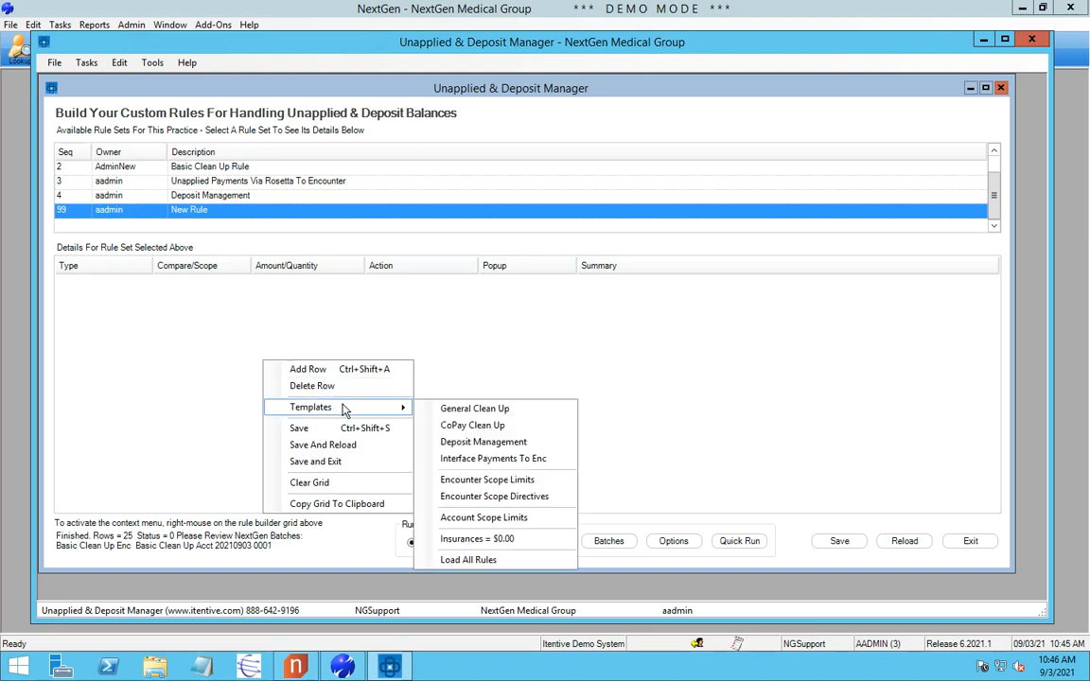
{"action": "left_click", "coordinate": [489, 417]}
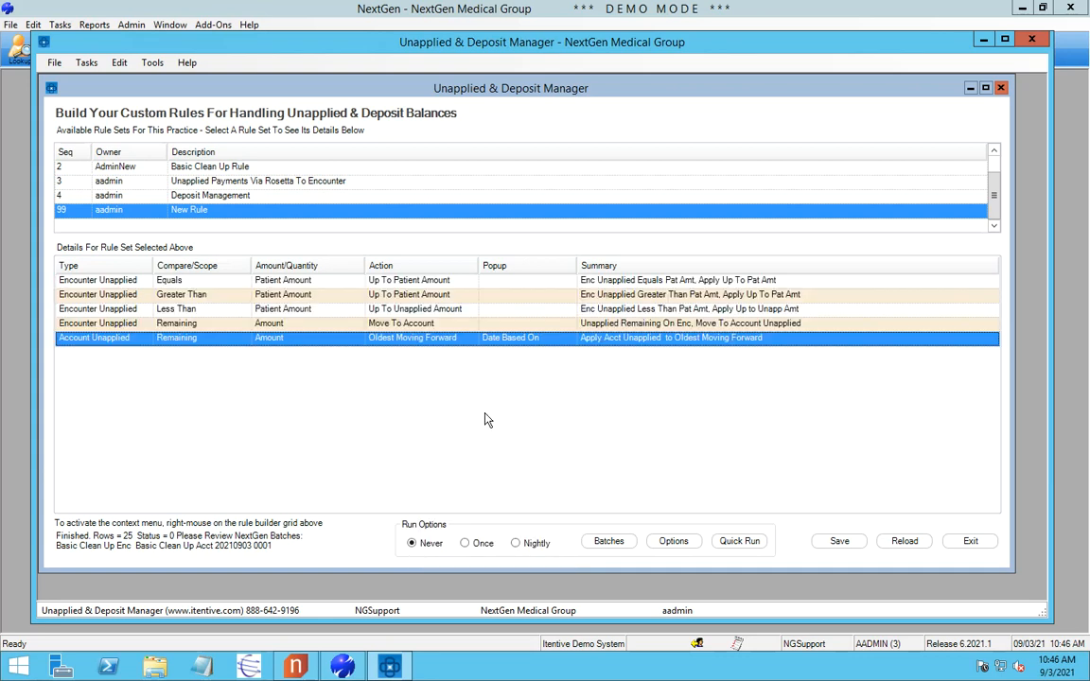
- Add the Insurances = $0.00 template rules to New Rule, and save and reload its details
{"action": "right_click", "coordinate": [186, 388]}
{"action": "mouse_move", "coordinate": [284, 435]}
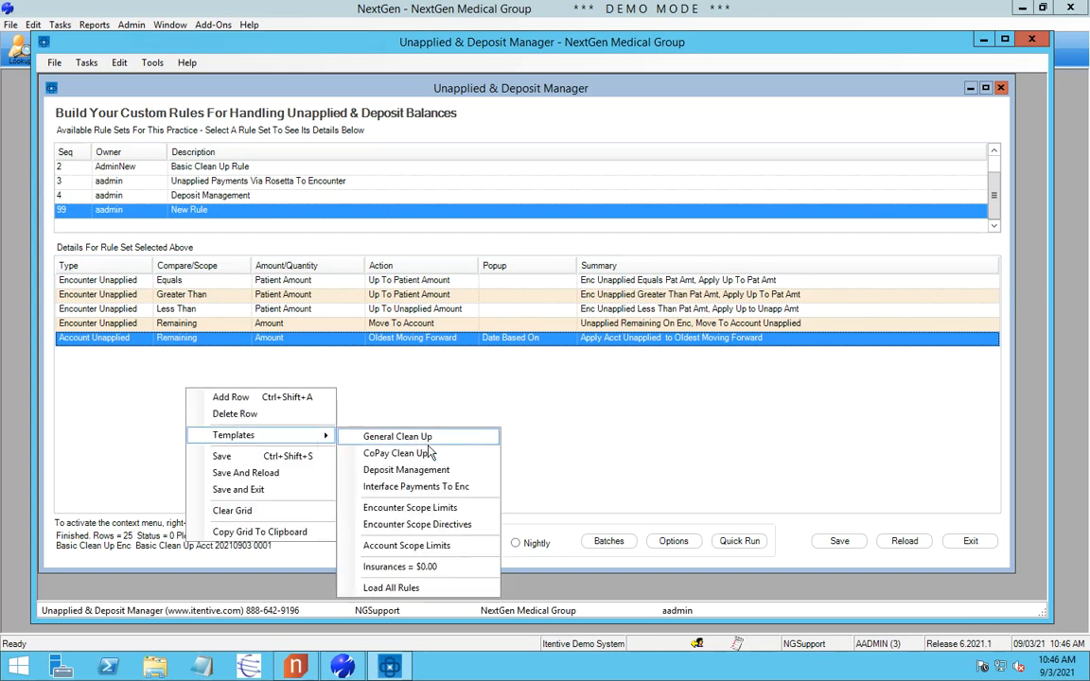
{"action": "left_click", "coordinate": [421, 567]}
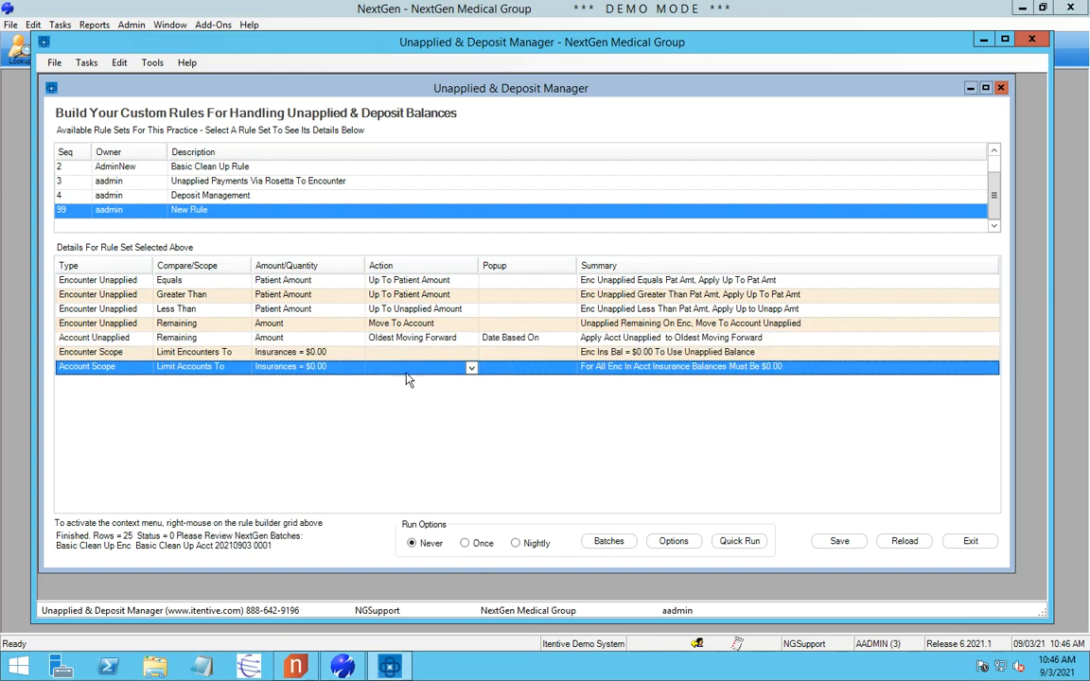
{"action": "right_click", "coordinate": [403, 419]}
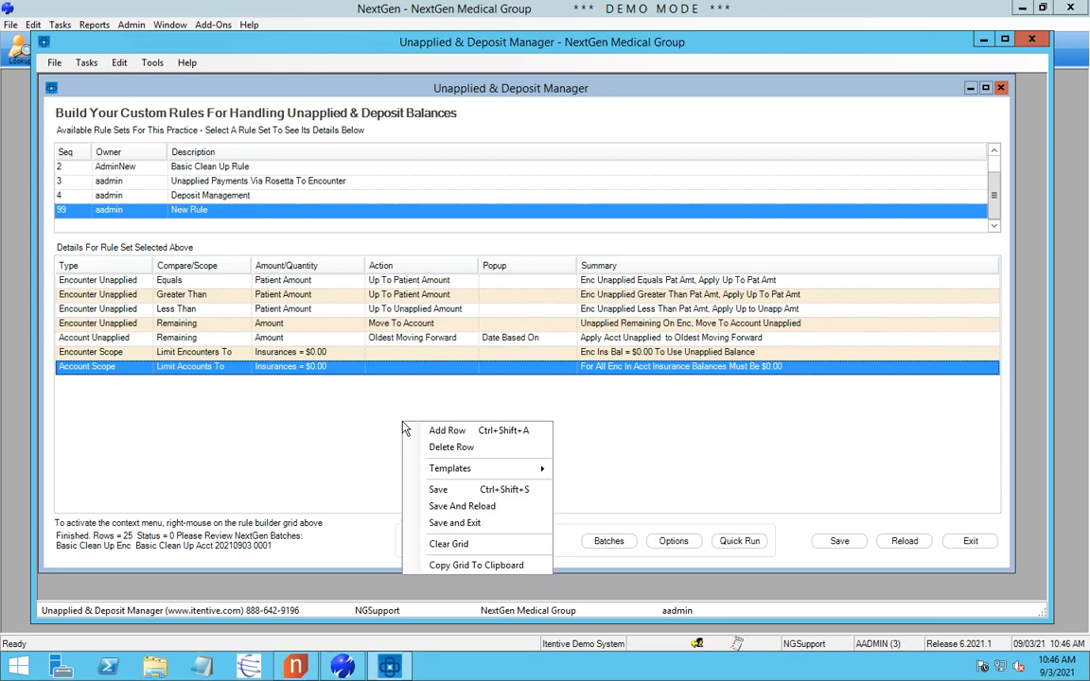
{"action": "left_click", "coordinate": [451, 509]}
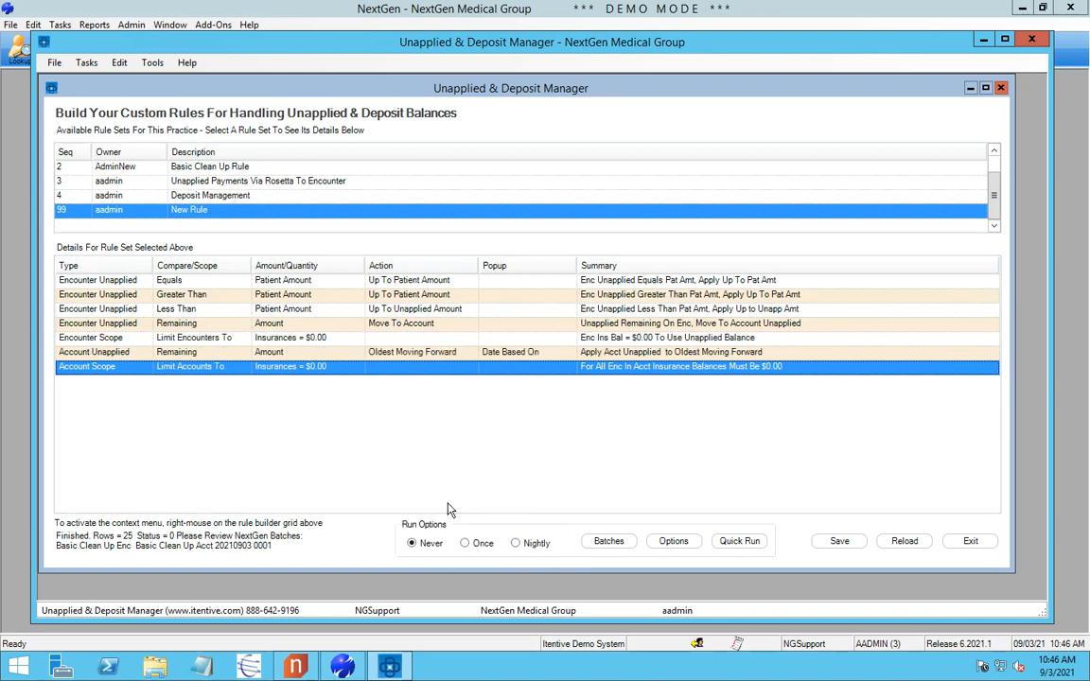